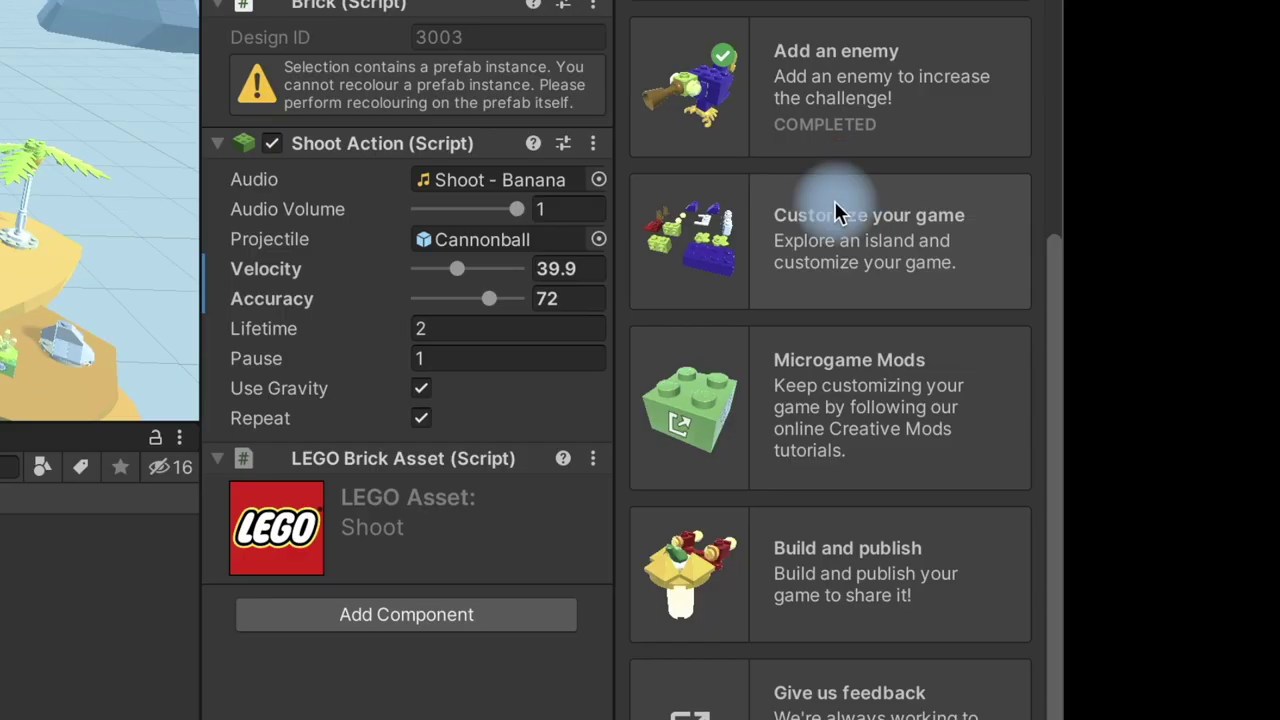
Start the Customize your game tutorial, reaching step 2 'Add an Explode brick'.
scroll(1148, 343, up, 5)
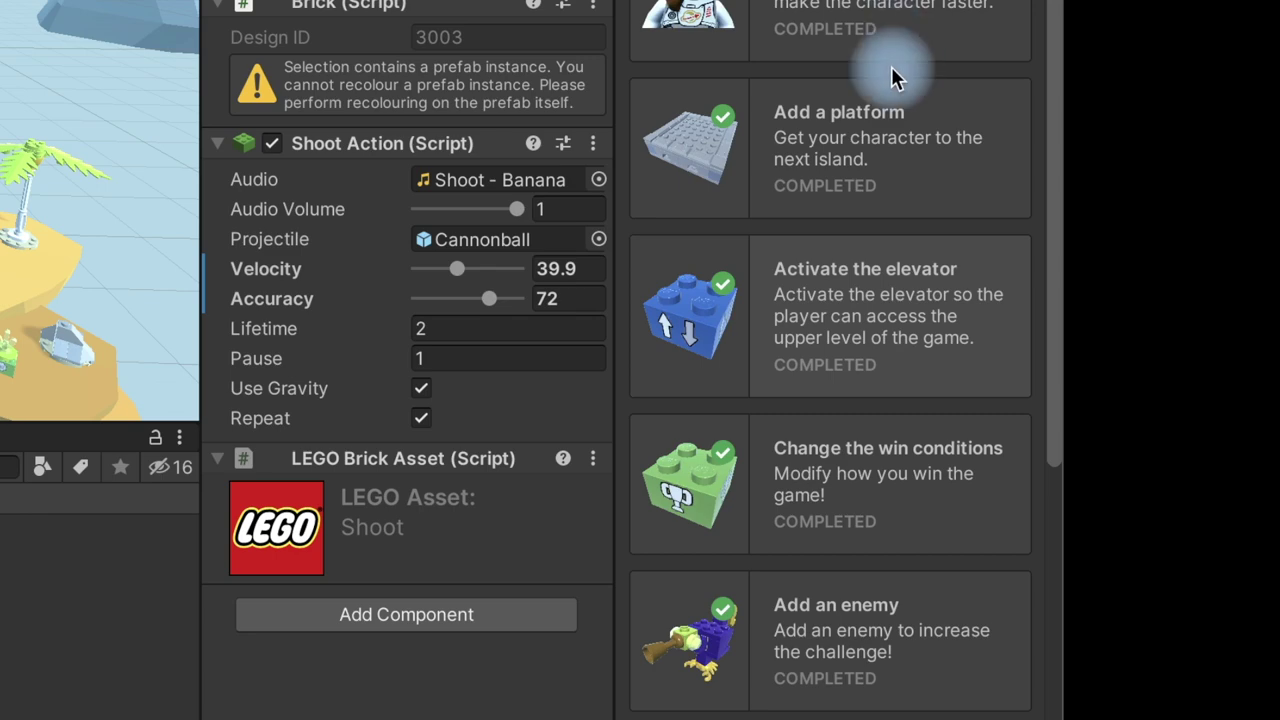
scroll(837, 309, down, 3)
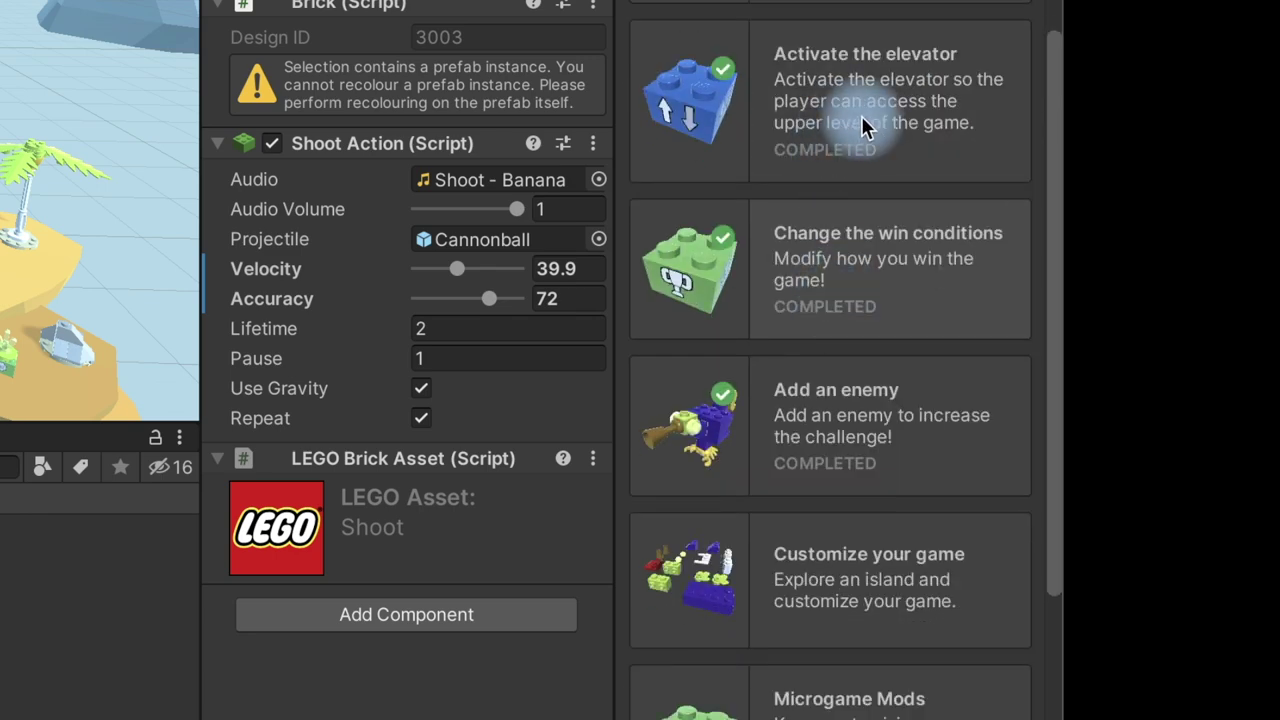
scroll(811, 390, down, 4)
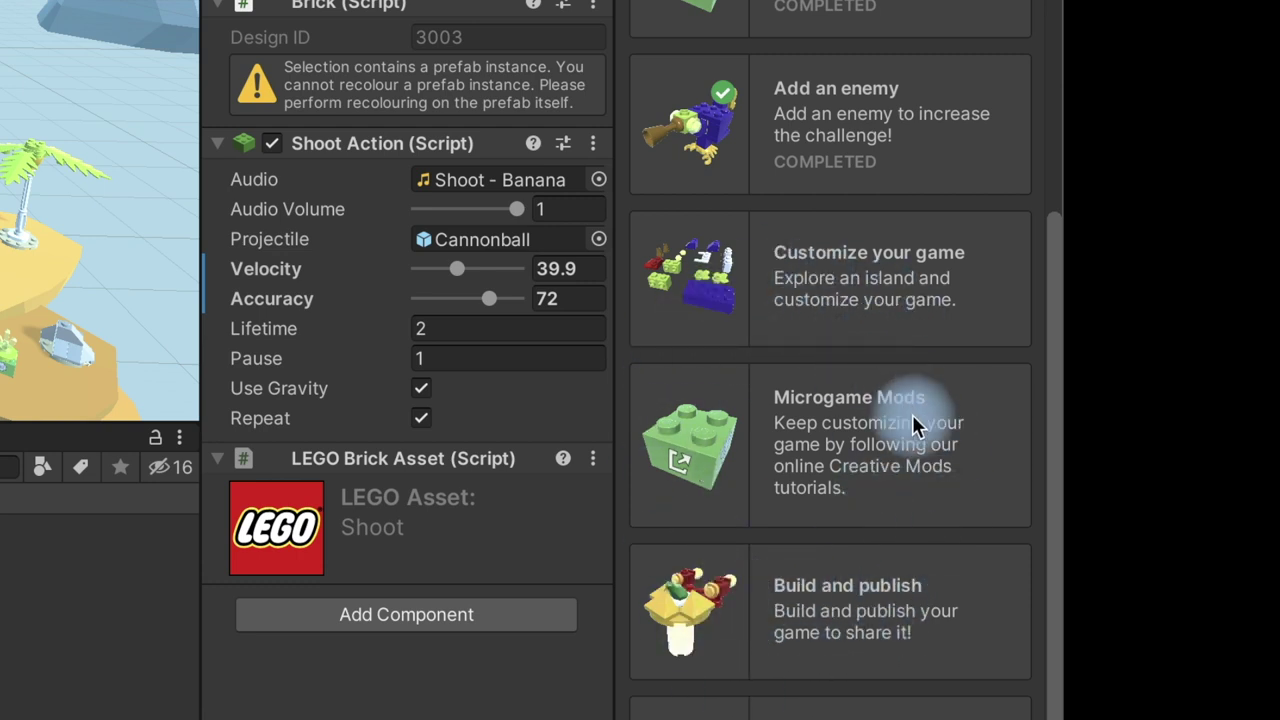
click(822, 290)
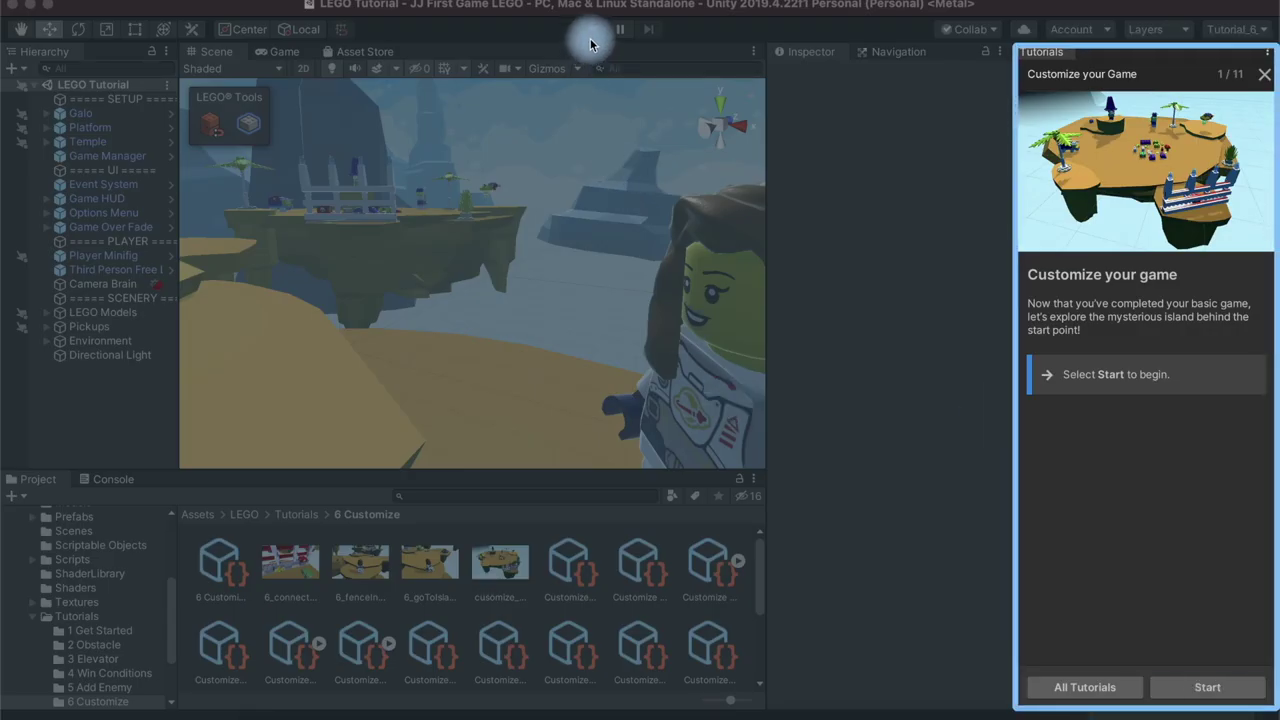
click(1201, 688)
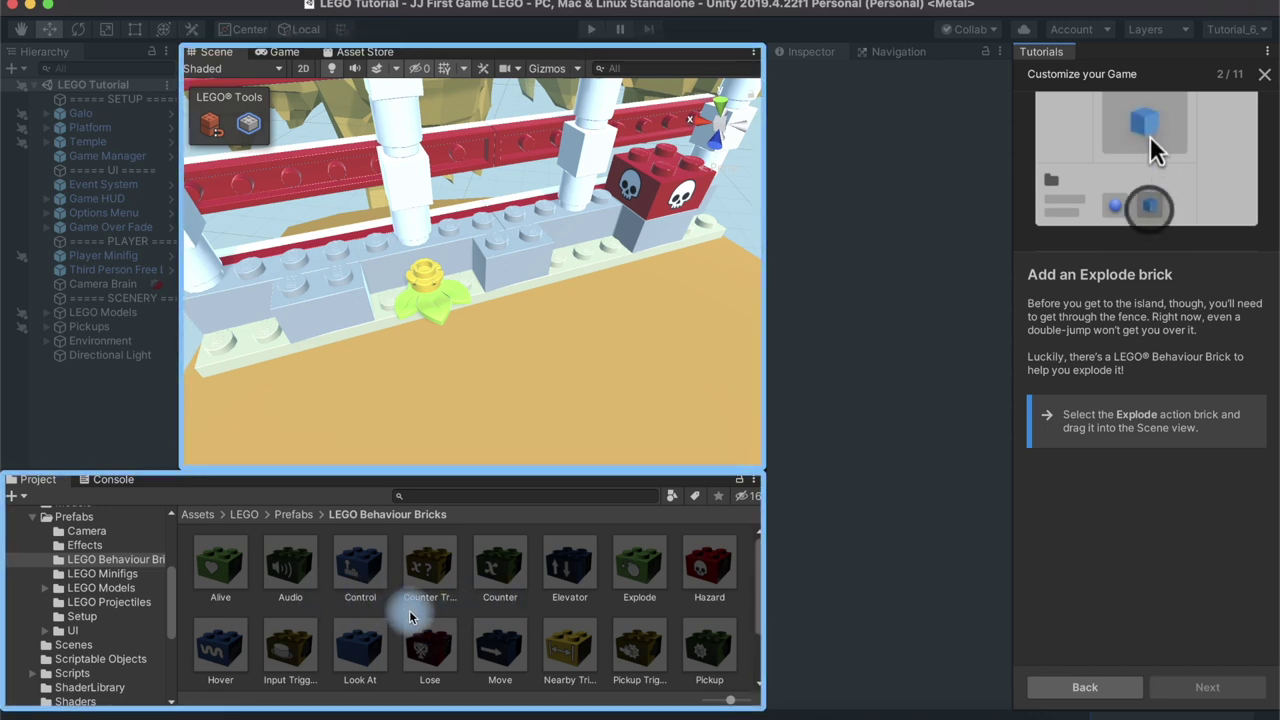
Drag the Explode brick from LEGO Behaviour Bricks into the scene beside the fence.
scroll(410, 617, down, 1)
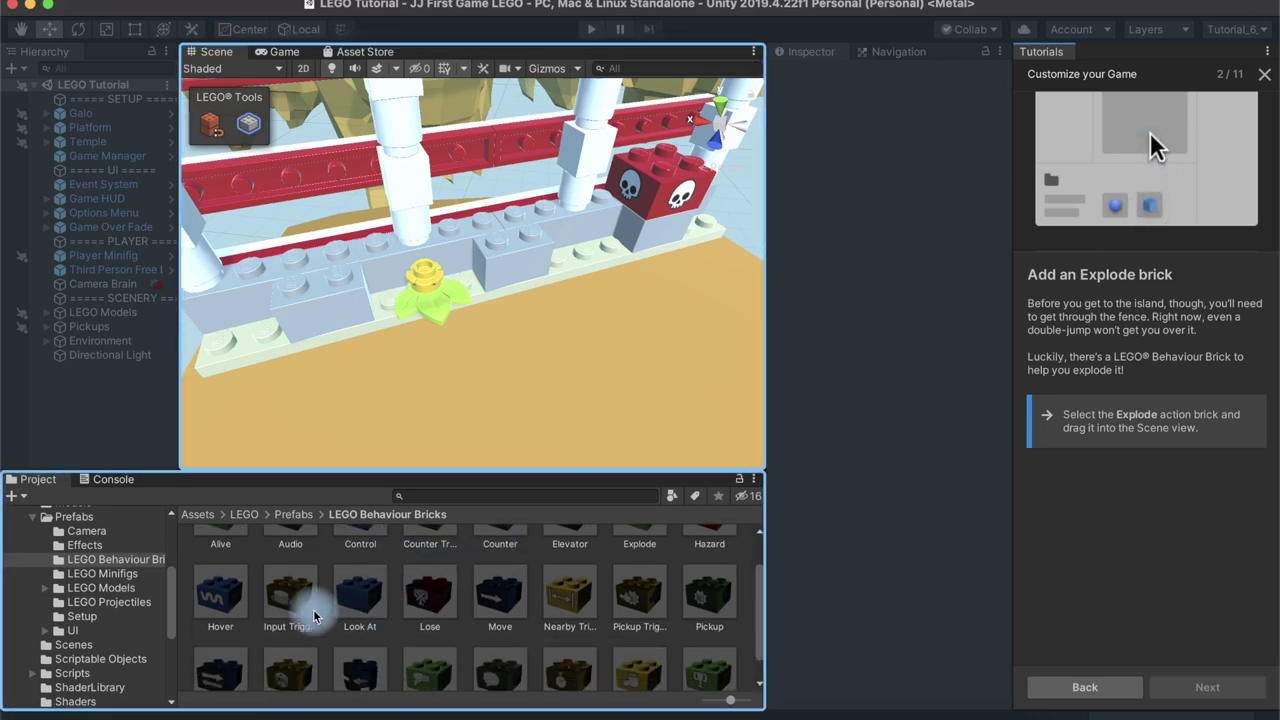
scroll(312, 606, up, 1)
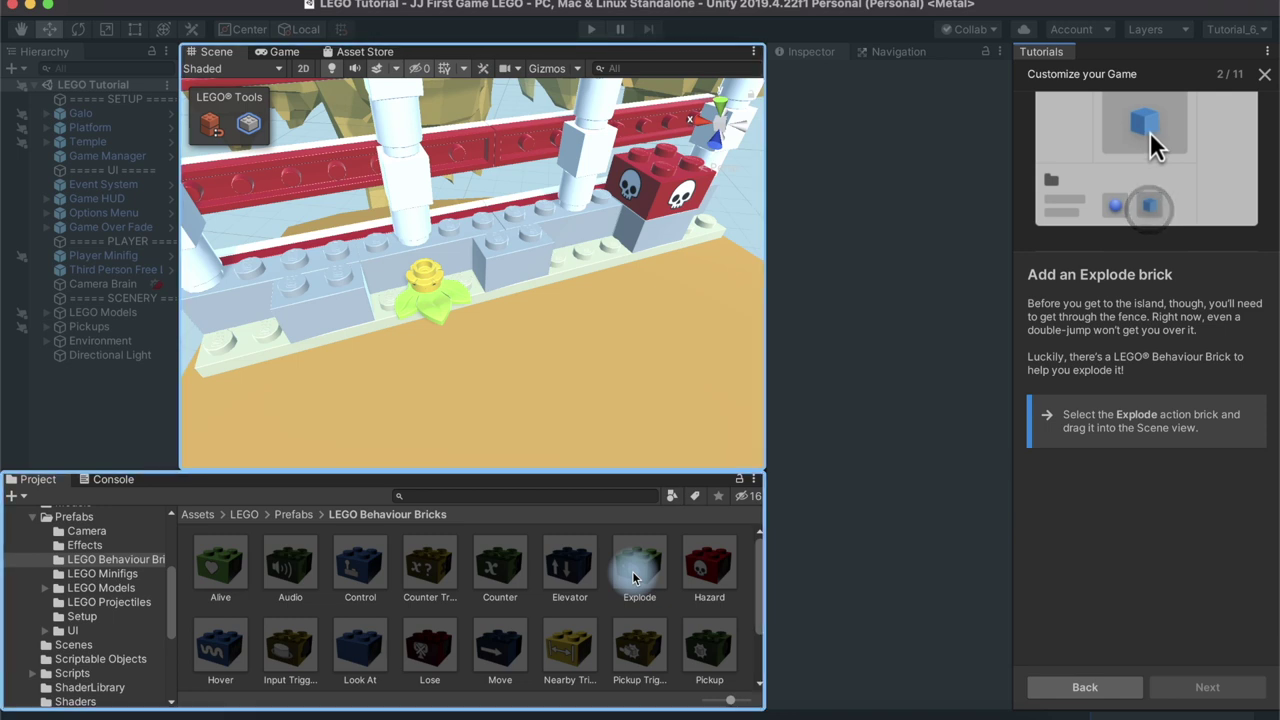
drag(633, 578, 615, 506)
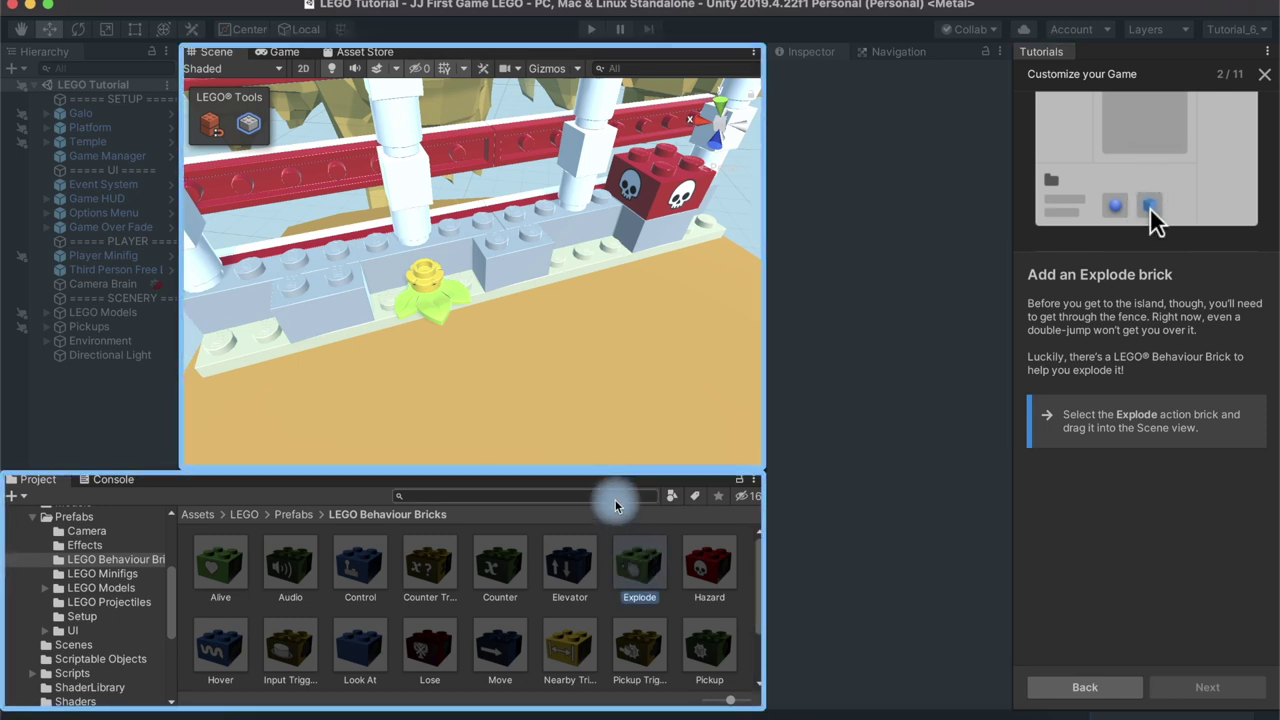
drag(603, 443, 580, 348)
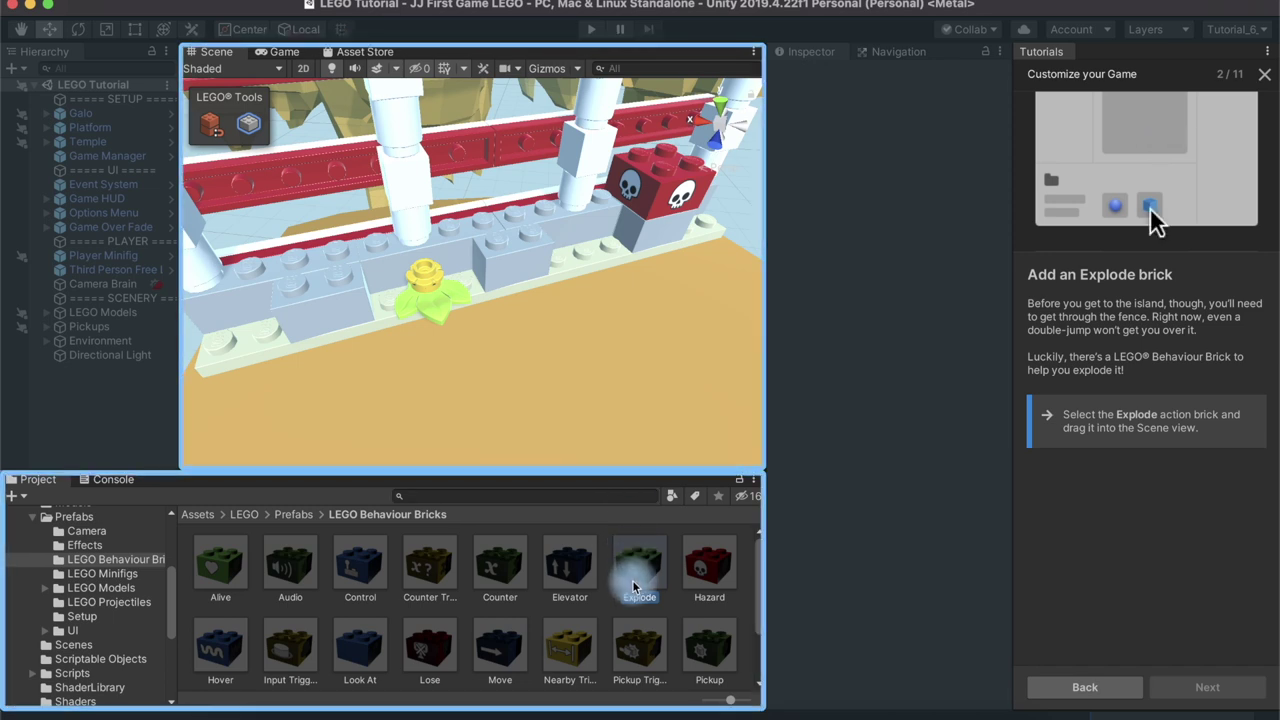
mouse_move(604, 481)
mouse_down()
mouse_move(593, 257)
mouse_move(468, 263)
mouse_up()
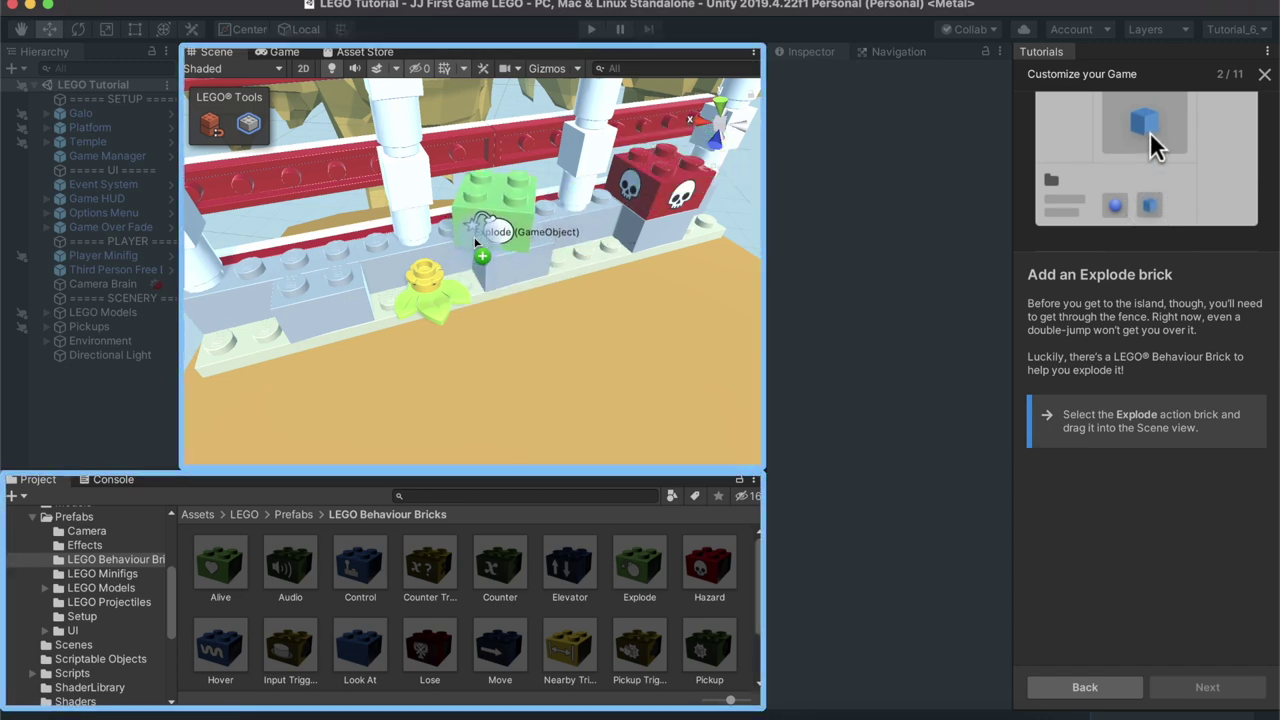
drag(468, 263, 486, 238)
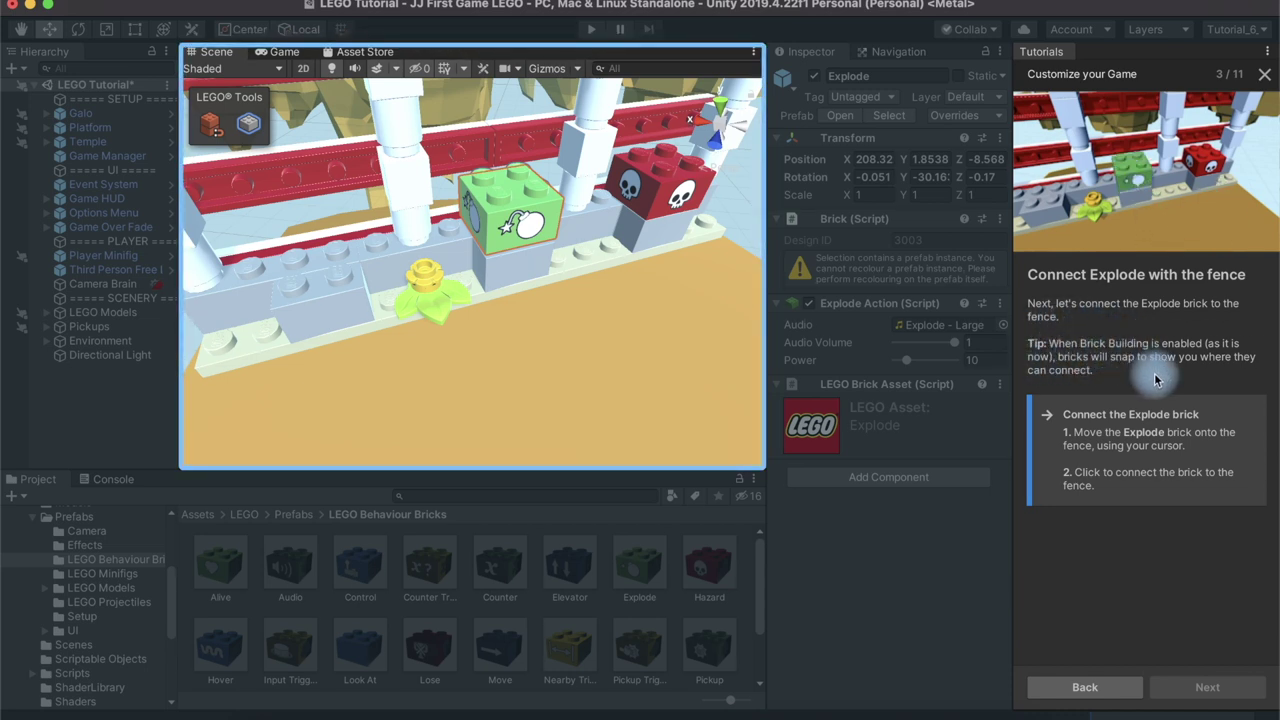
Slide the Explode brick until it snaps onto the fence, then continue to step 4.
drag(509, 240, 471, 251)
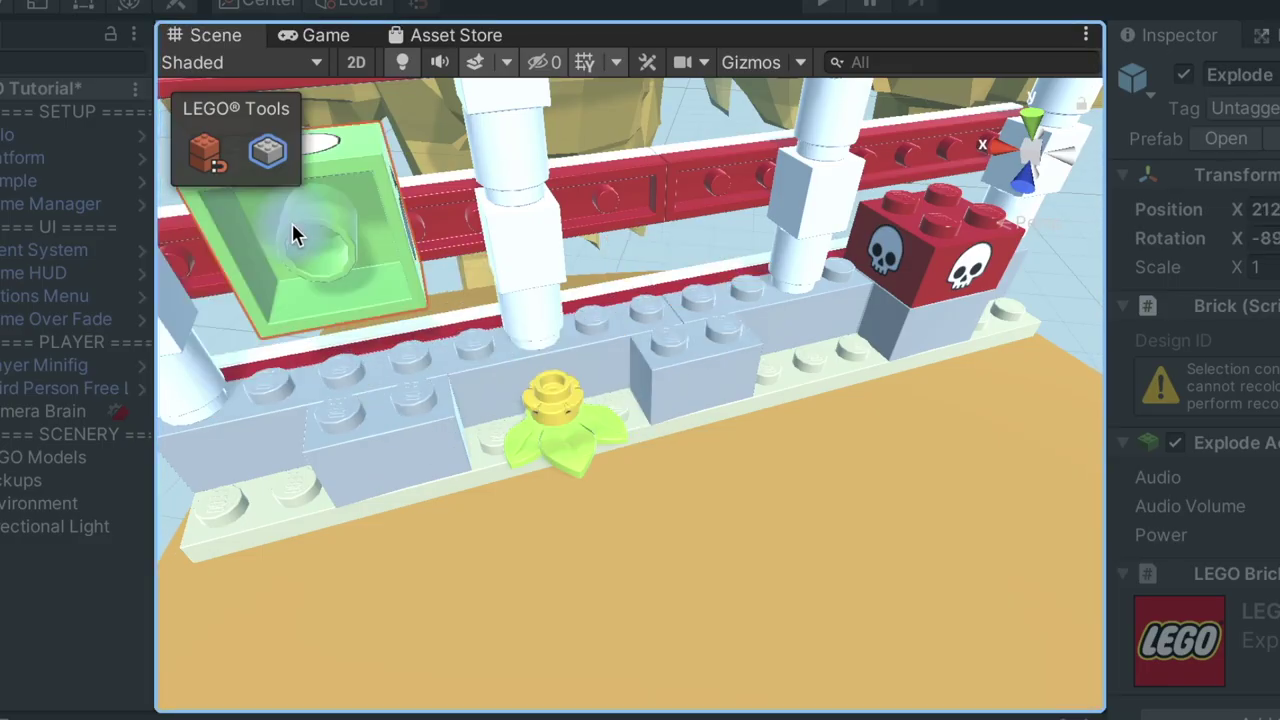
drag(628, 358, 681, 355)
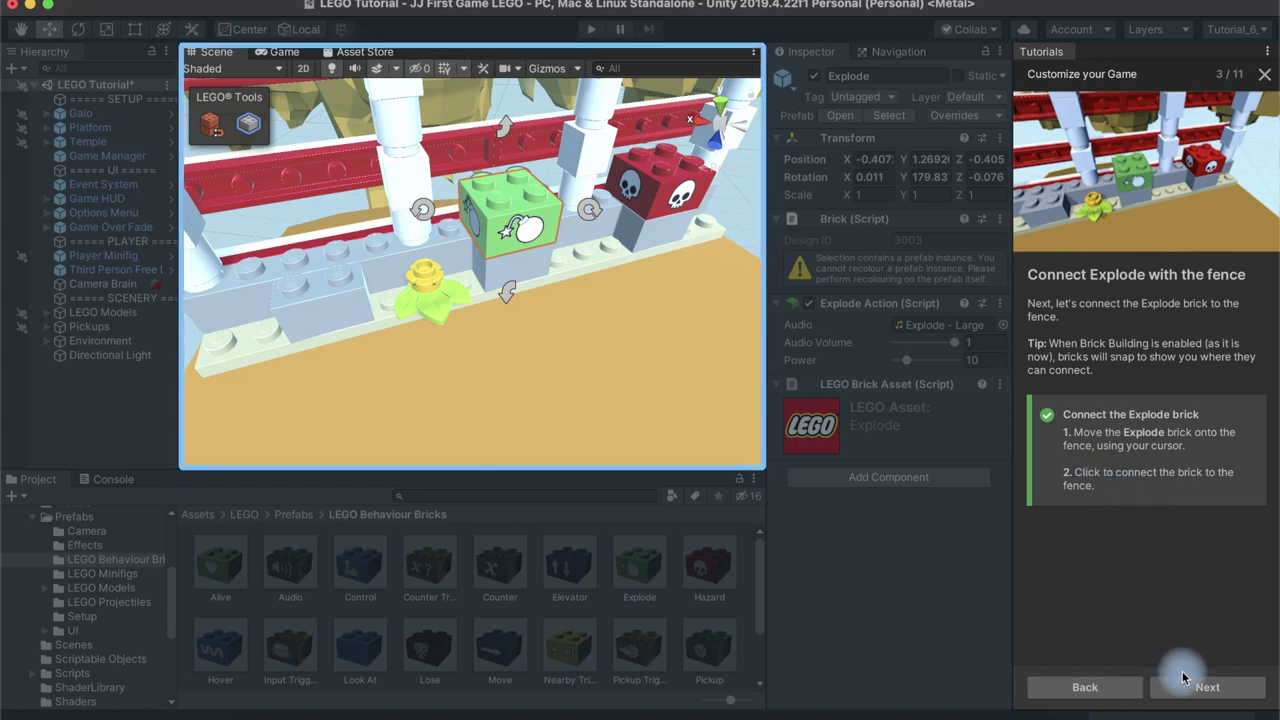
click(1193, 688)
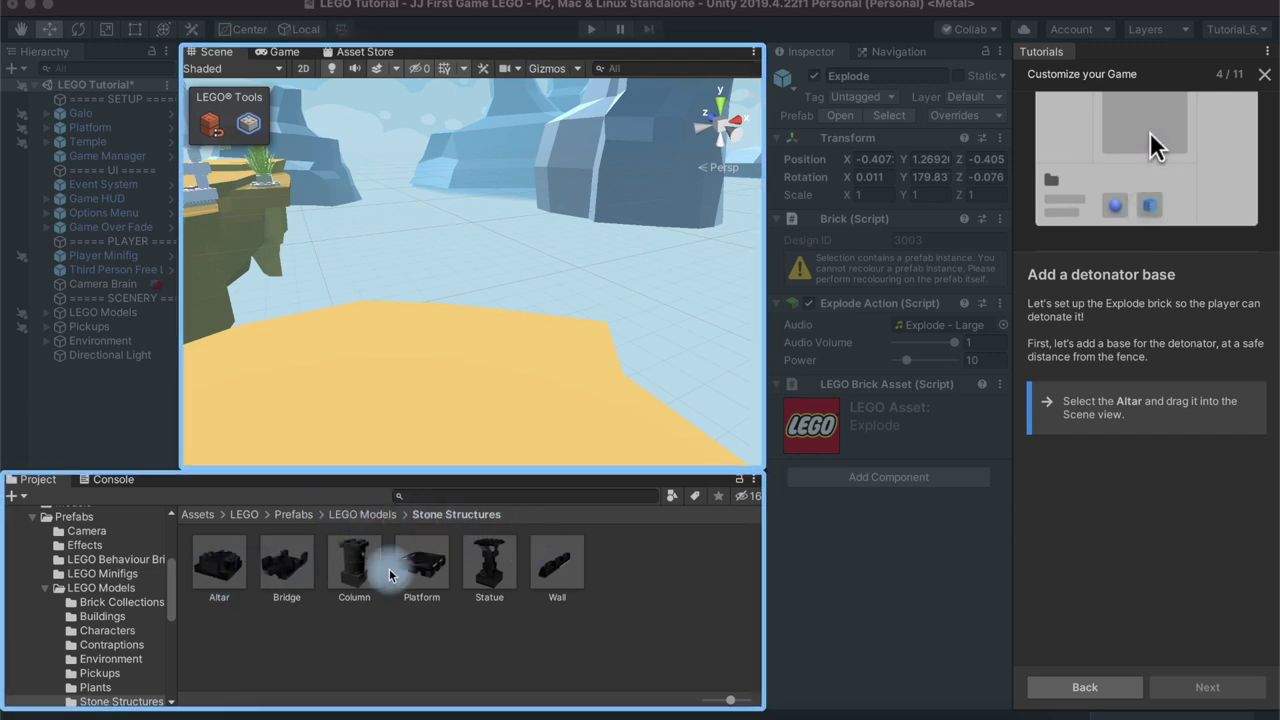
Place the Altar from Stone Structures on the sand away from the fence.
drag(222, 573, 395, 380)
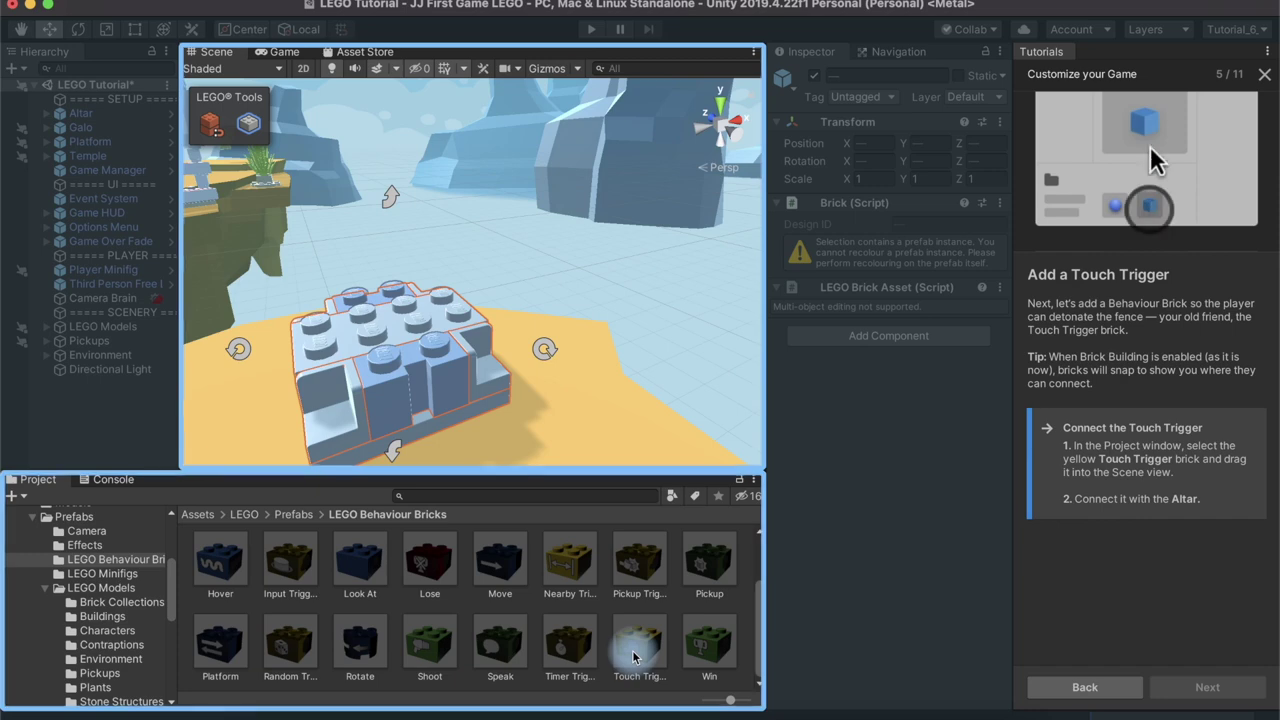
Set a Touch Trigger brick on top of the Altar and continue to step 6.
drag(632, 656, 593, 572)
drag(562, 472, 405, 318)
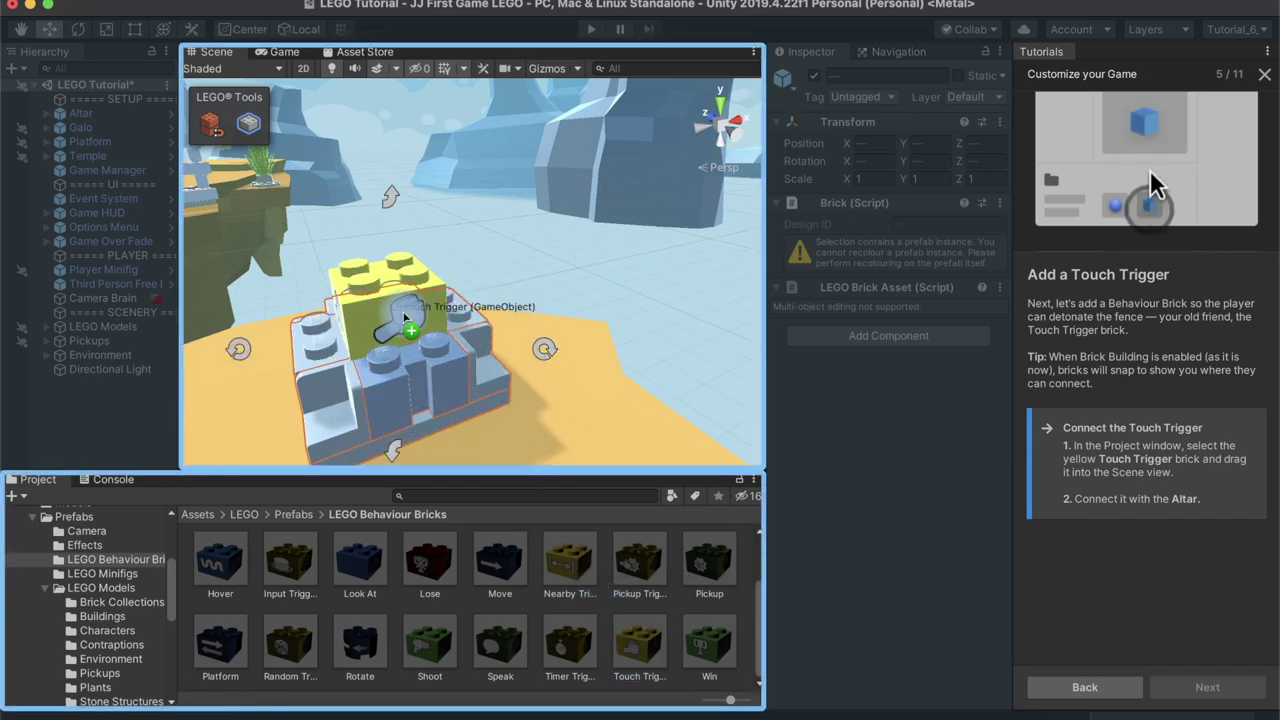
drag(405, 318, 408, 320)
mouse_move(745, 349)
mouse_down()
mouse_move(357, 330)
mouse_move(406, 328)
mouse_up()
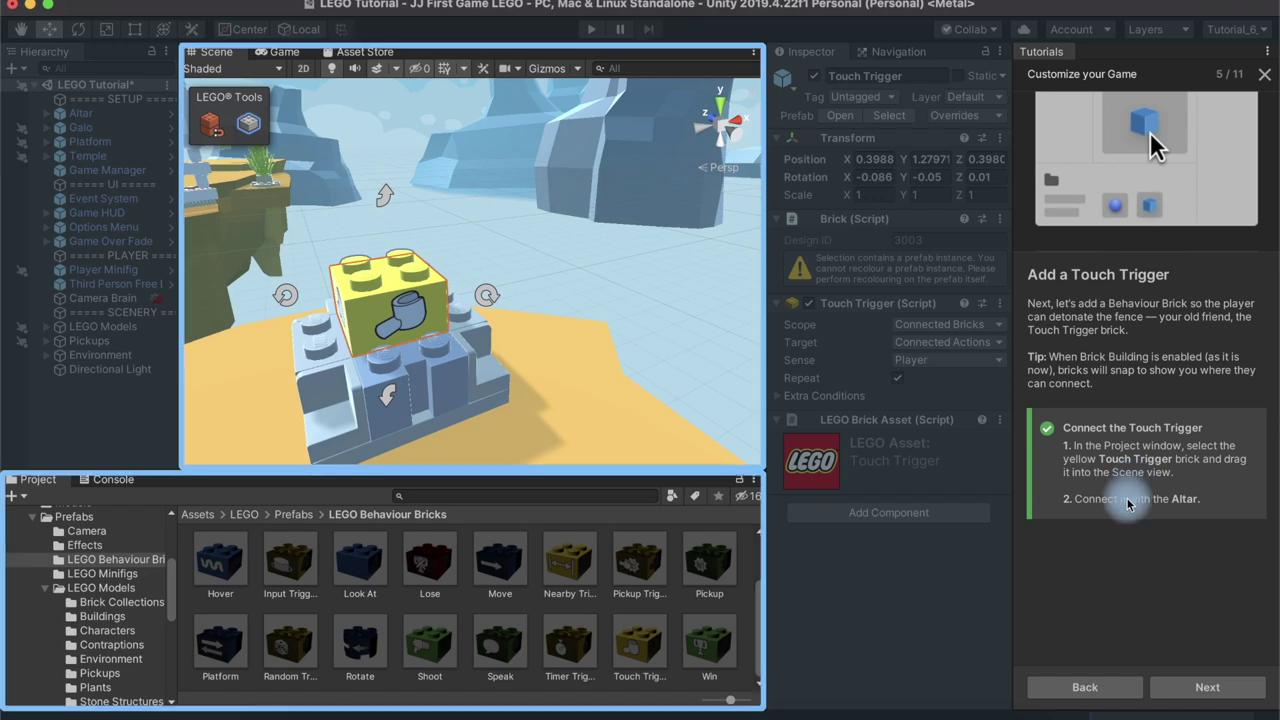
click(1207, 680)
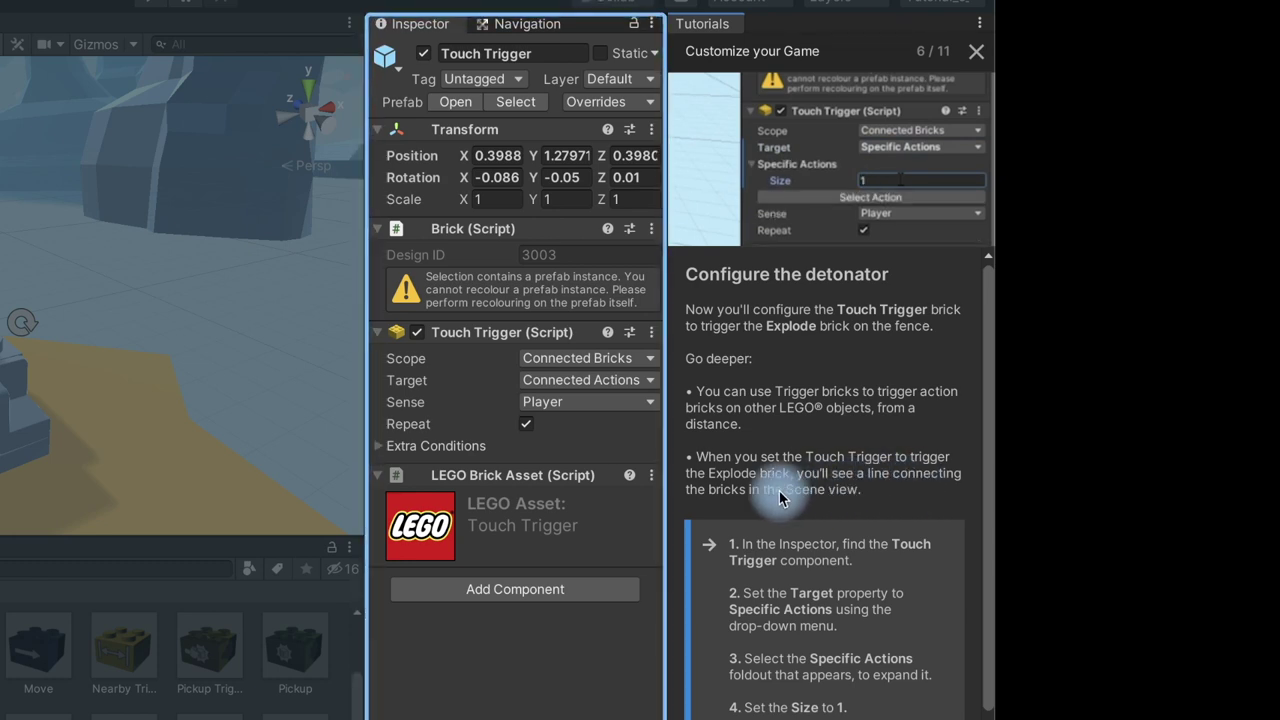
Set the Touch Trigger Target to Specific Actions with Size 1 and open the Action Picker.
scroll(820, 583, down, 1)
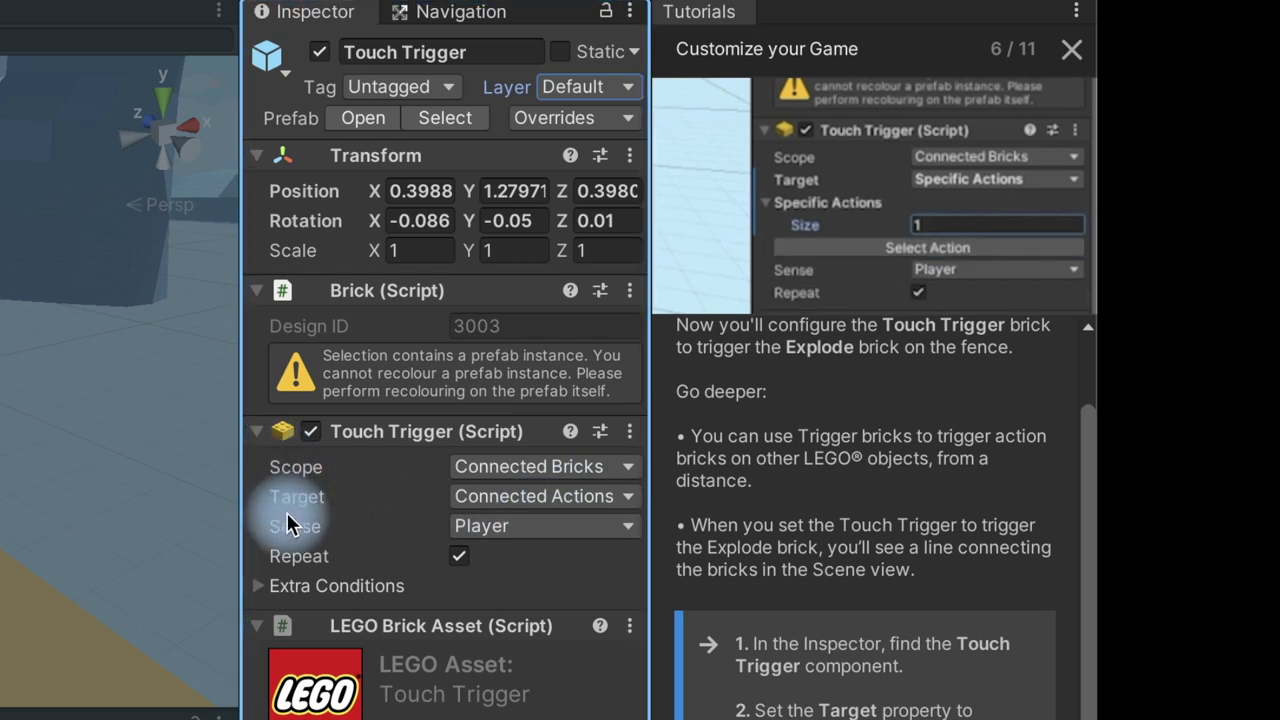
click(526, 500)
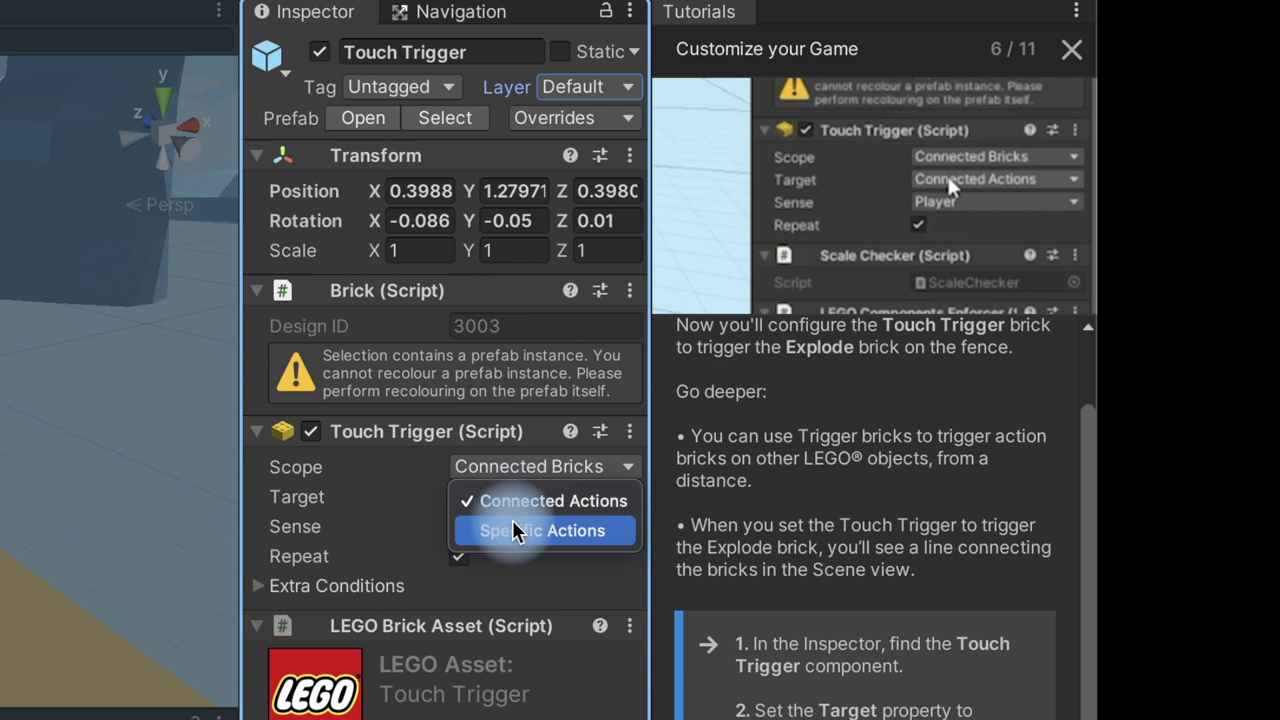
click(512, 530)
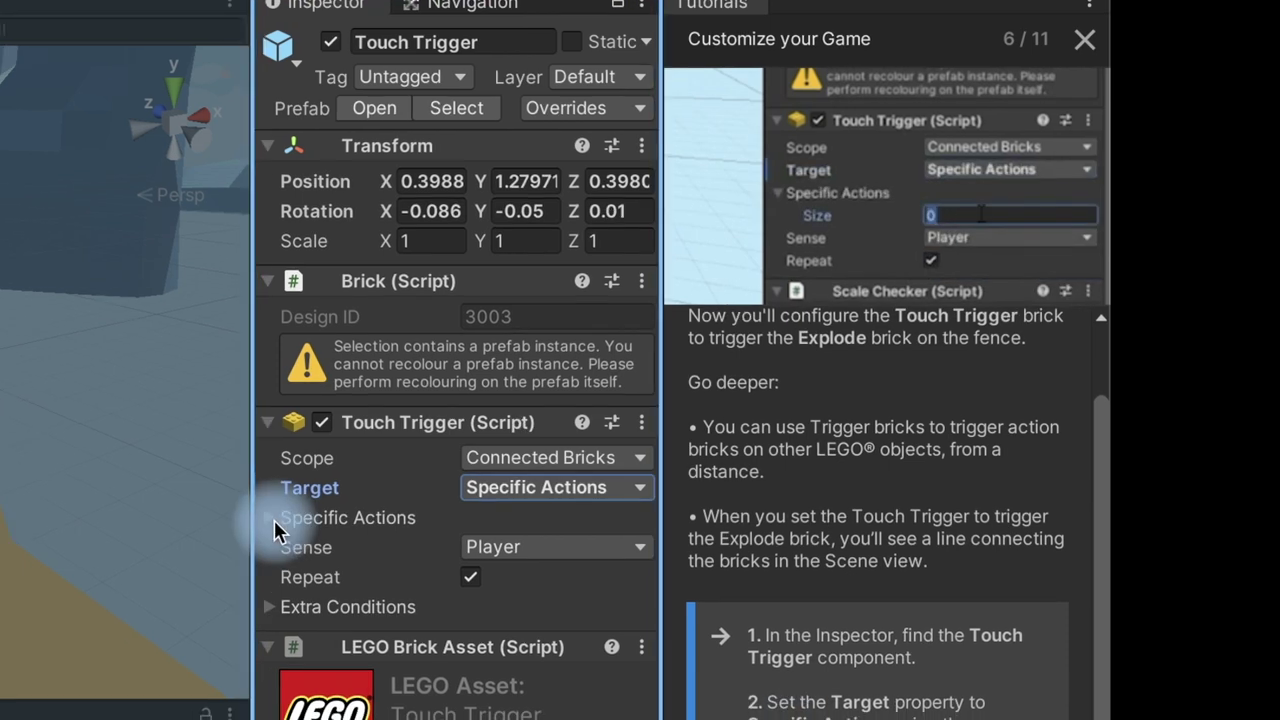
click(276, 528)
click(501, 545)
text(1)
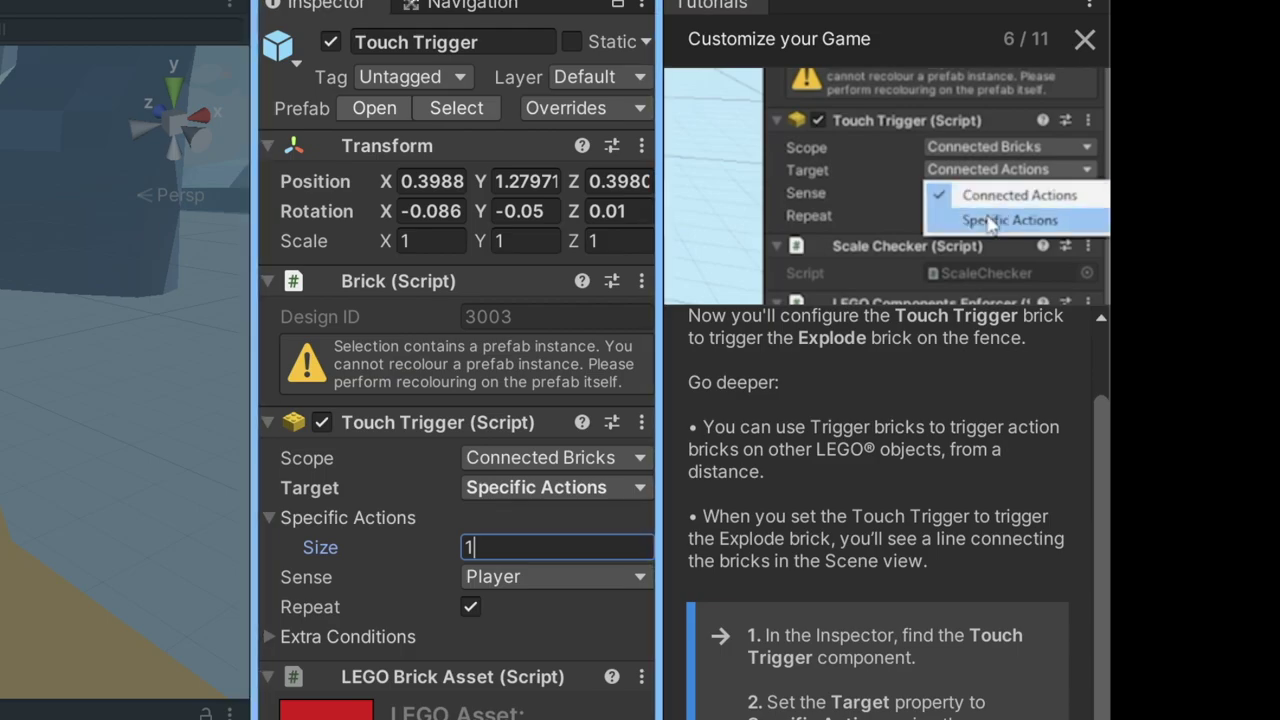
key(Return)
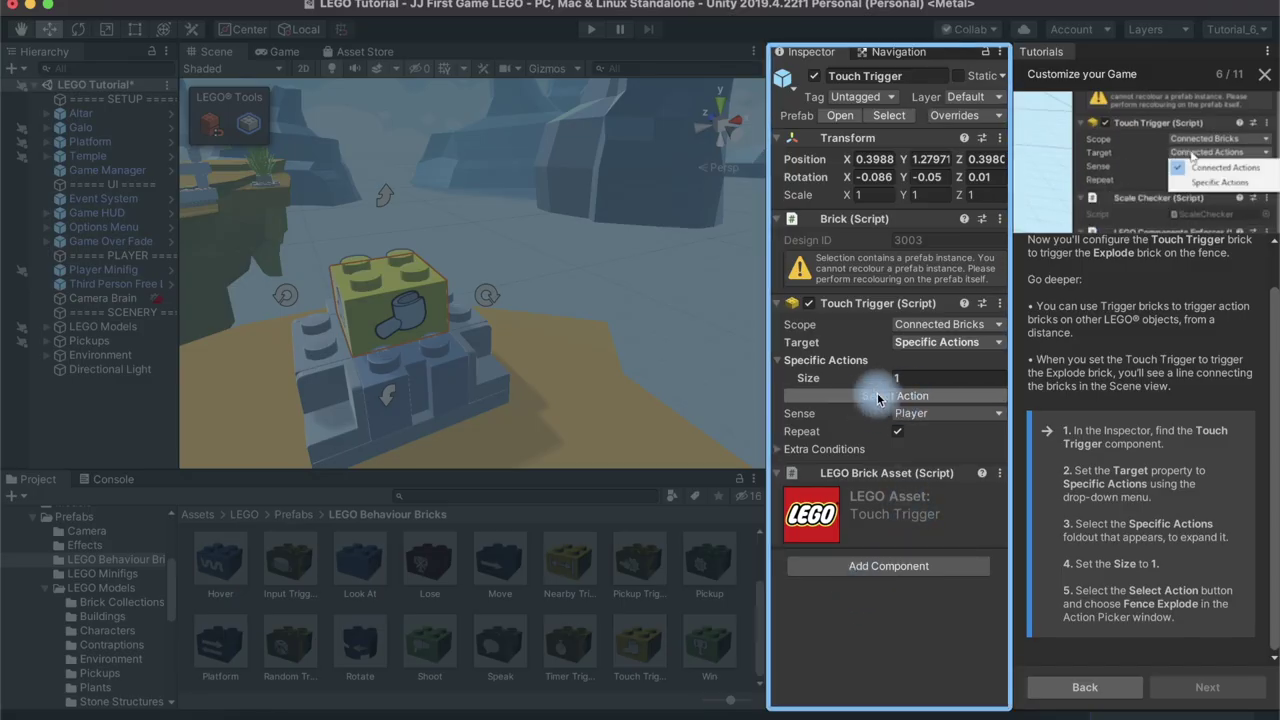
click(878, 399)
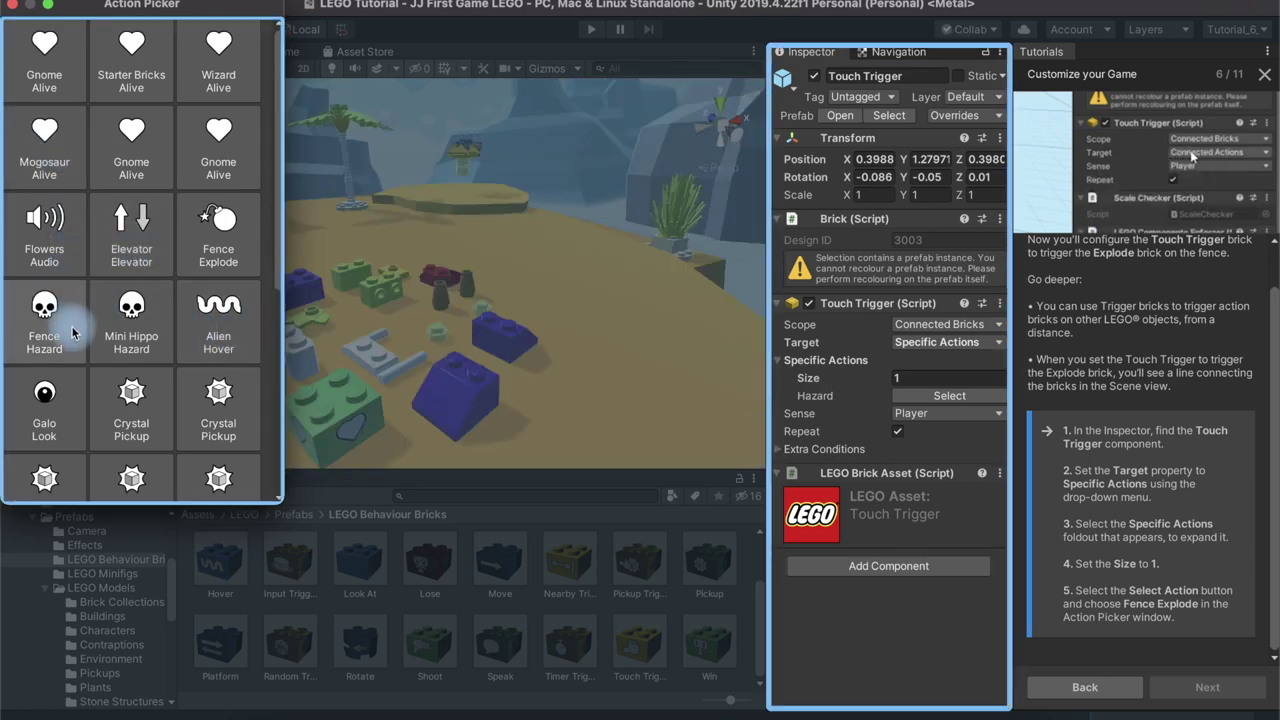
Assign Fence Explode as the Touch Trigger's action and continue past the difficulty page.
click(210, 256)
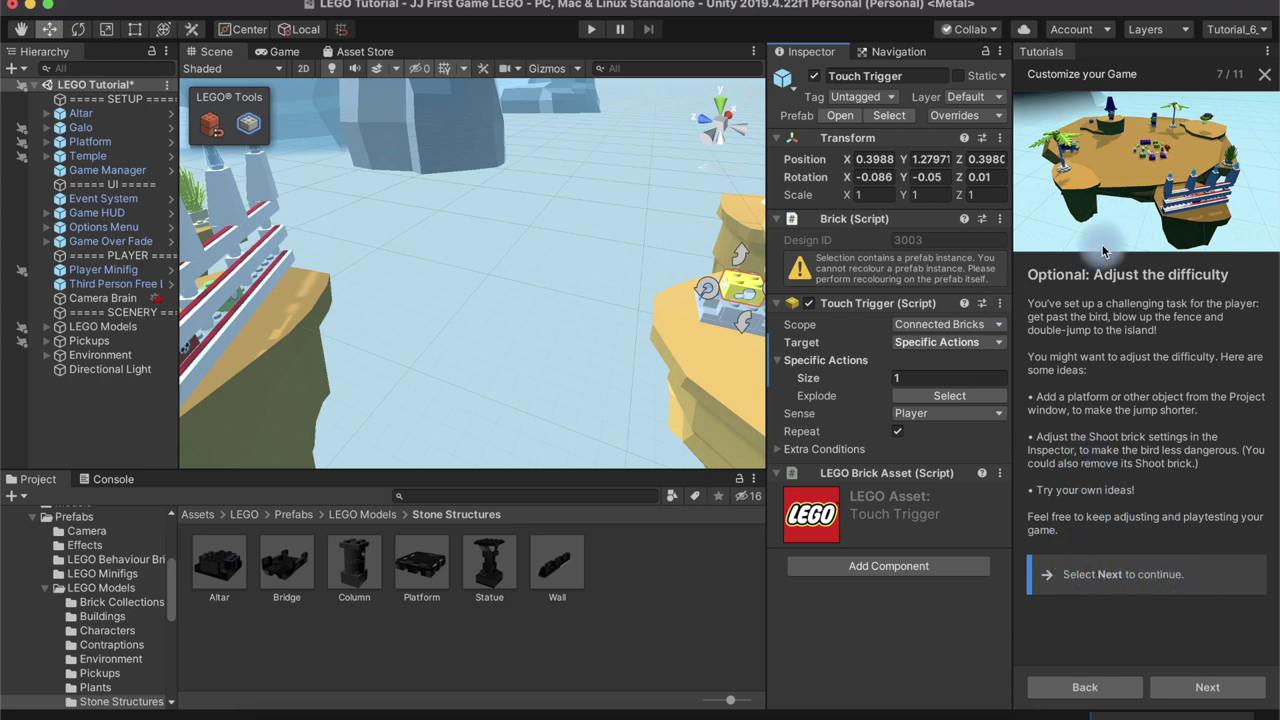
click(1200, 688)
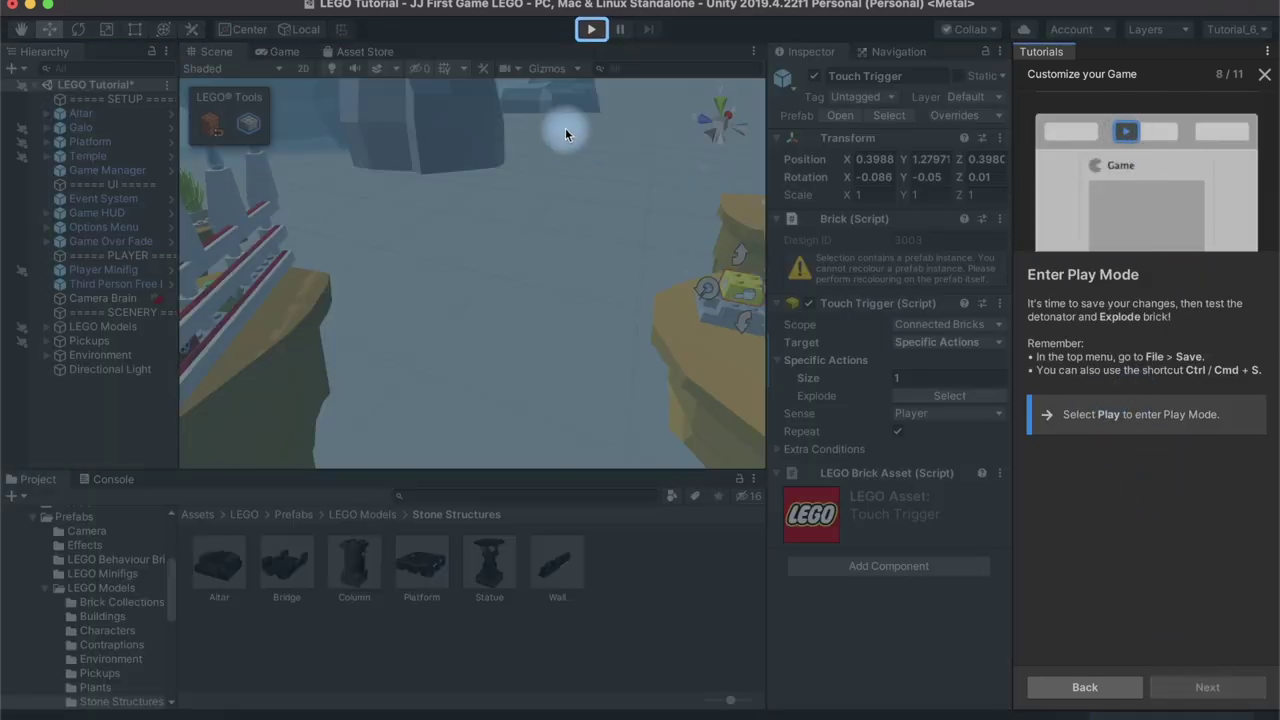
Enter Play Mode and turn the minifigure toward the detonator on the Altar.
click(587, 34)
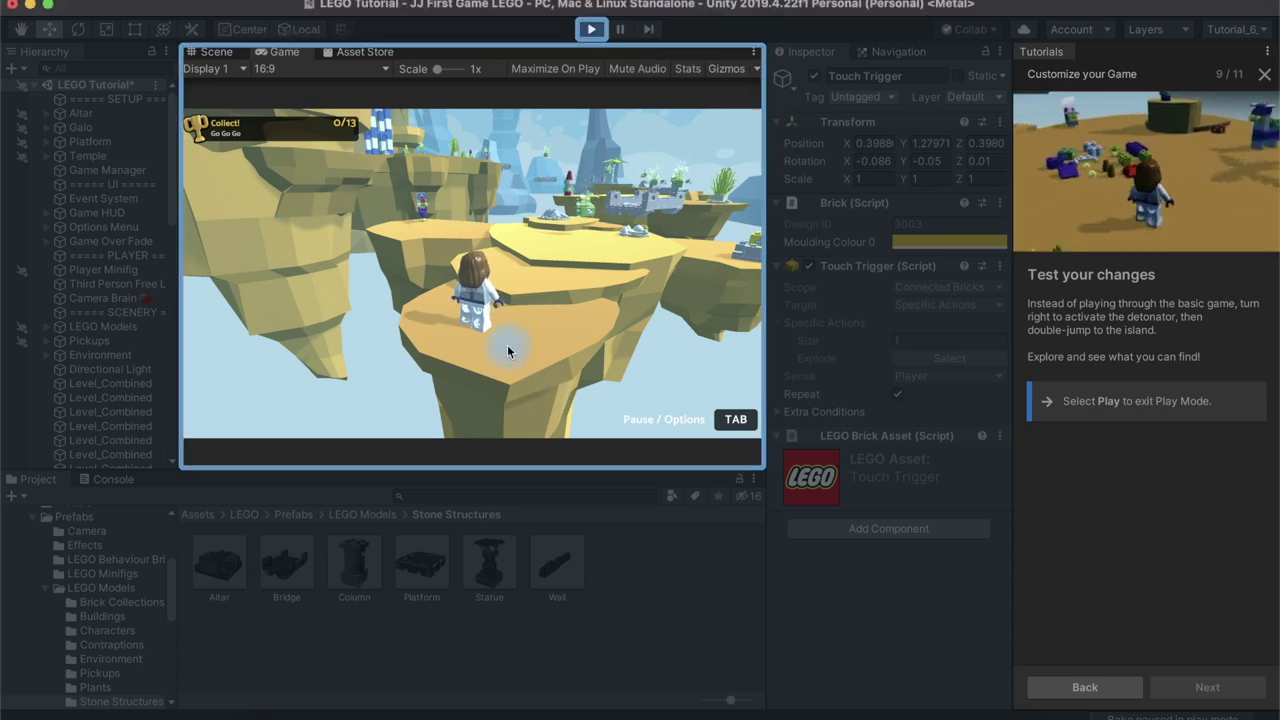
key(d)
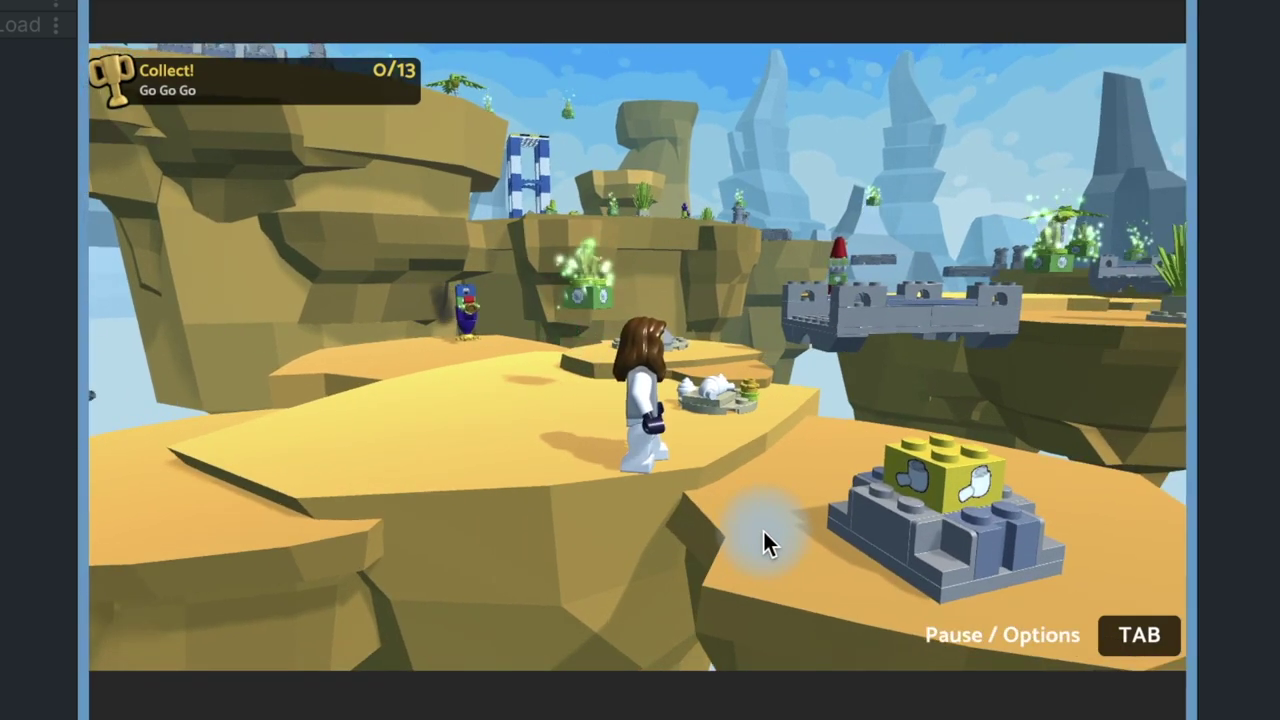
Walk the minifigure onto the Altar detonator to blow up the fence.
mouse_move(764, 532)
mouse_down()
mouse_move(901, 355)
mouse_move(1212, 552)
mouse_up()
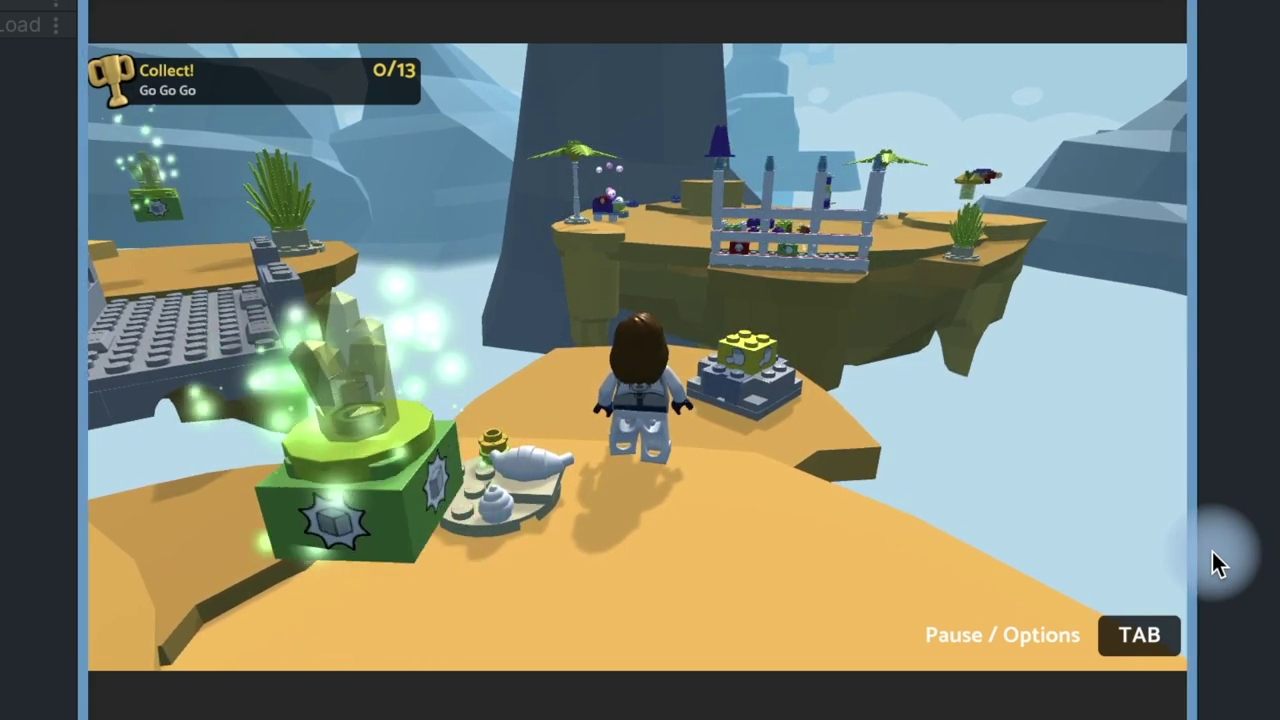
key(w)
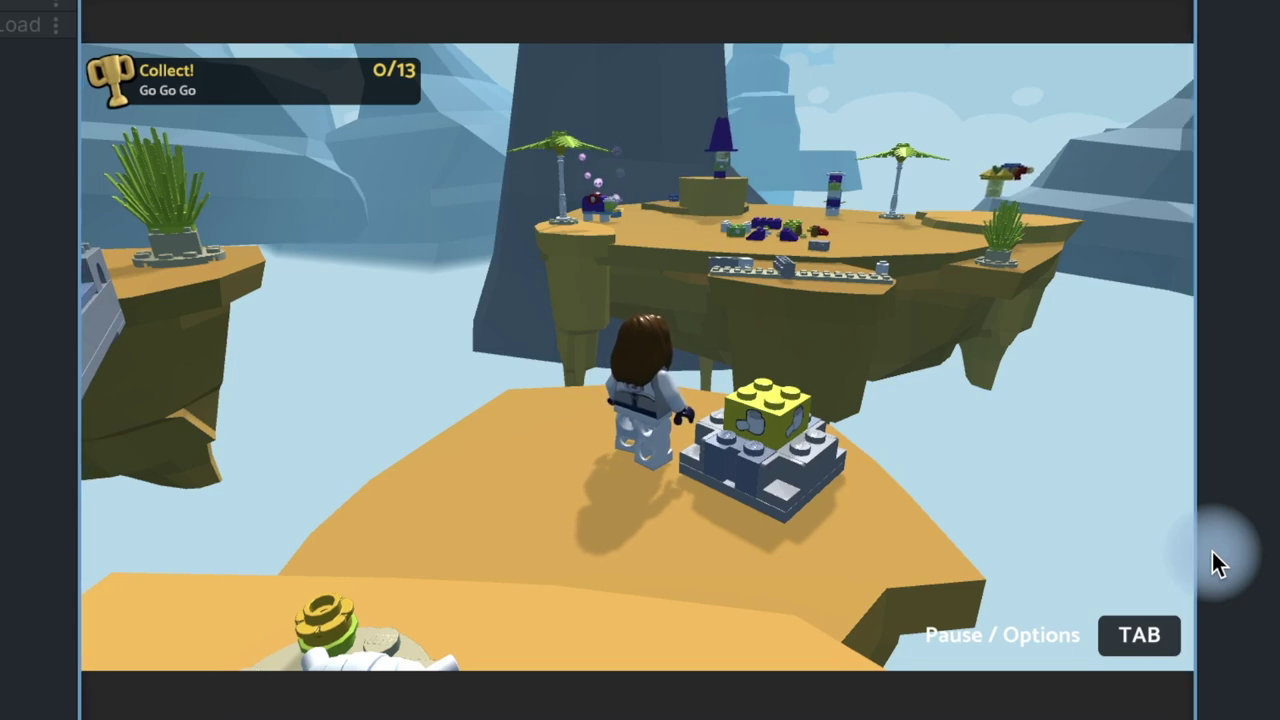
click(1150, 548)
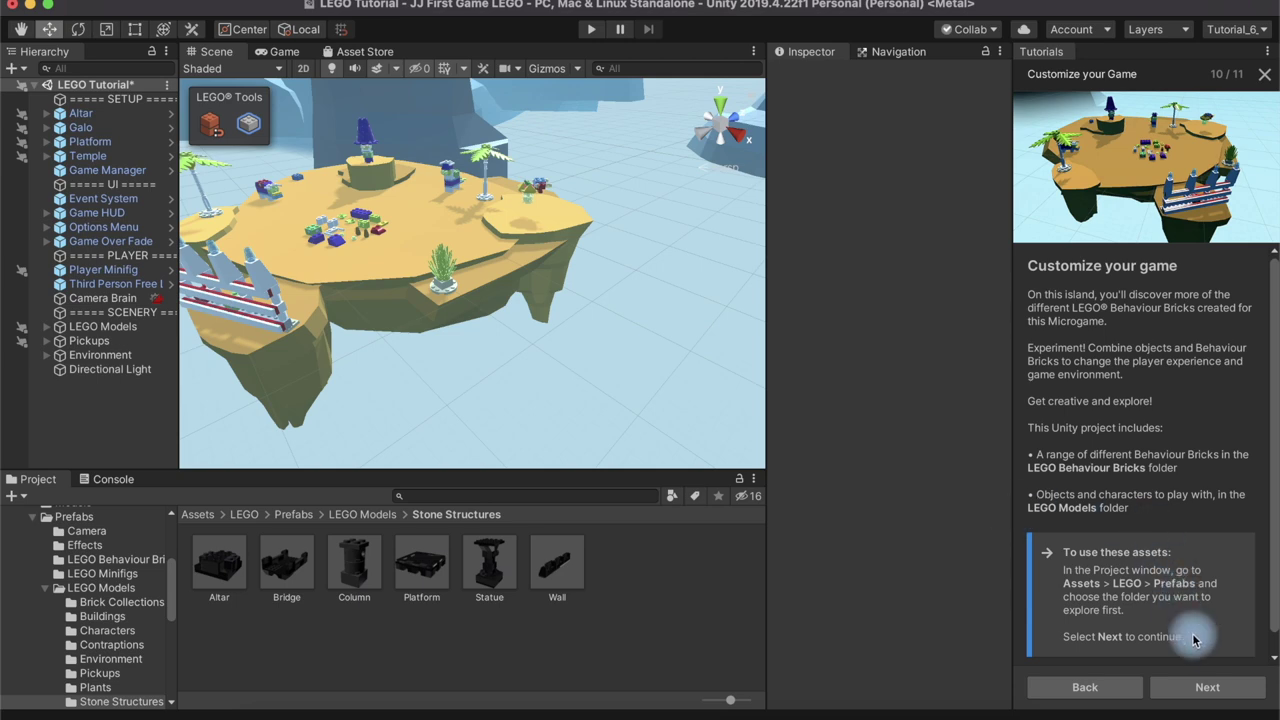
Reach the final Next steps page and start Tutorial 7: Build and publish.
click(1193, 688)
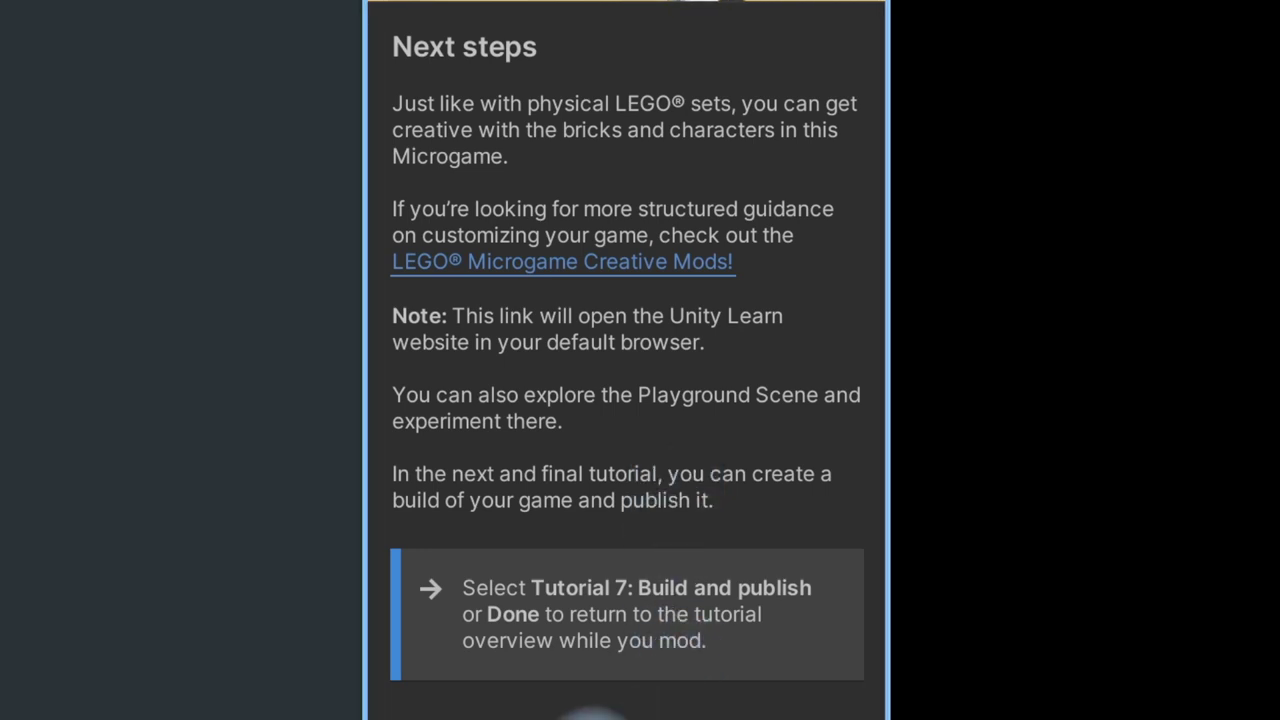
click(1130, 638)
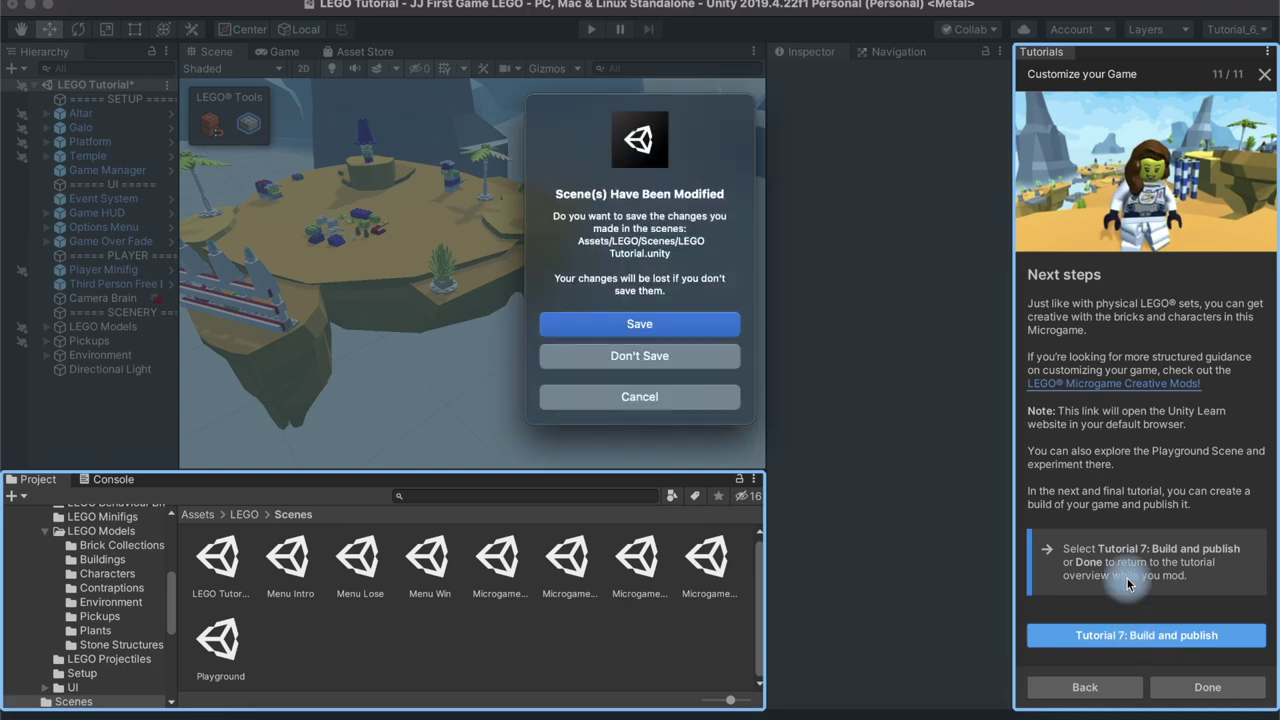
Save the modified LEGO Tutorial scene when Tutorial 7: Build and publish asks to save.
key(Return)
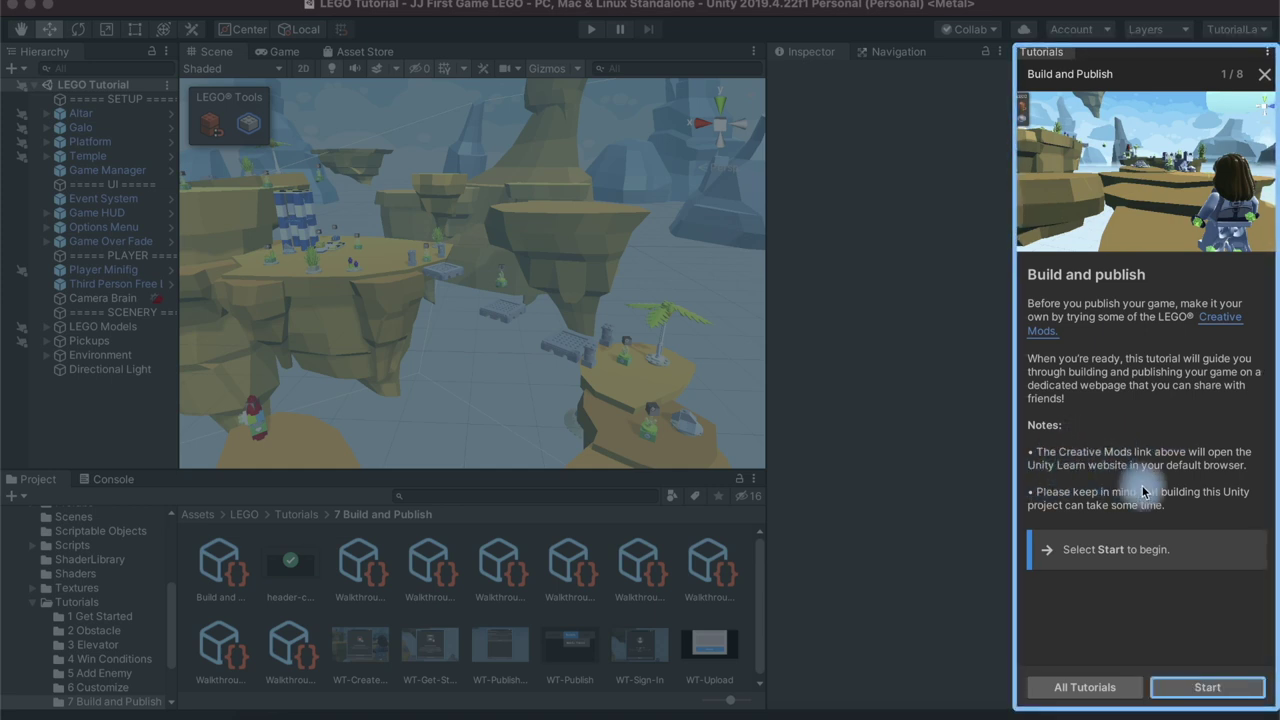
Start the Build and Publish tutorial and advance to step 2, Open the WebGL Publisher.
click(1200, 690)
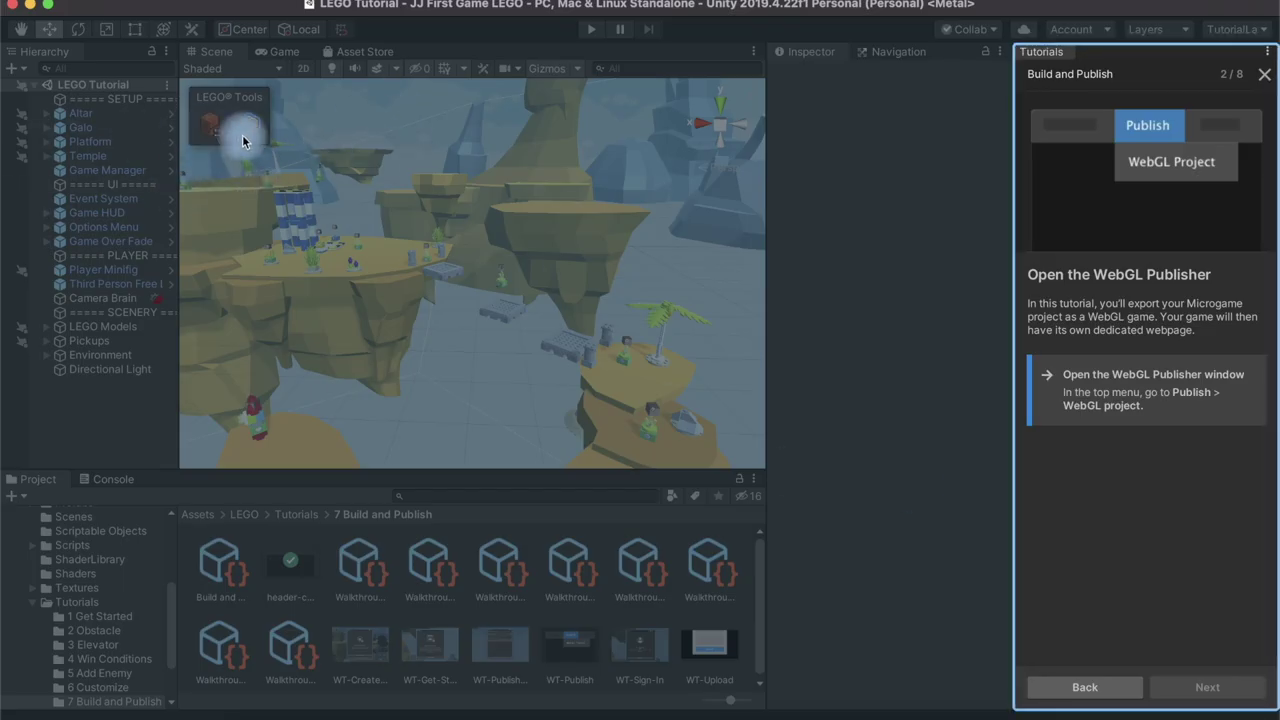
click(585, 0)
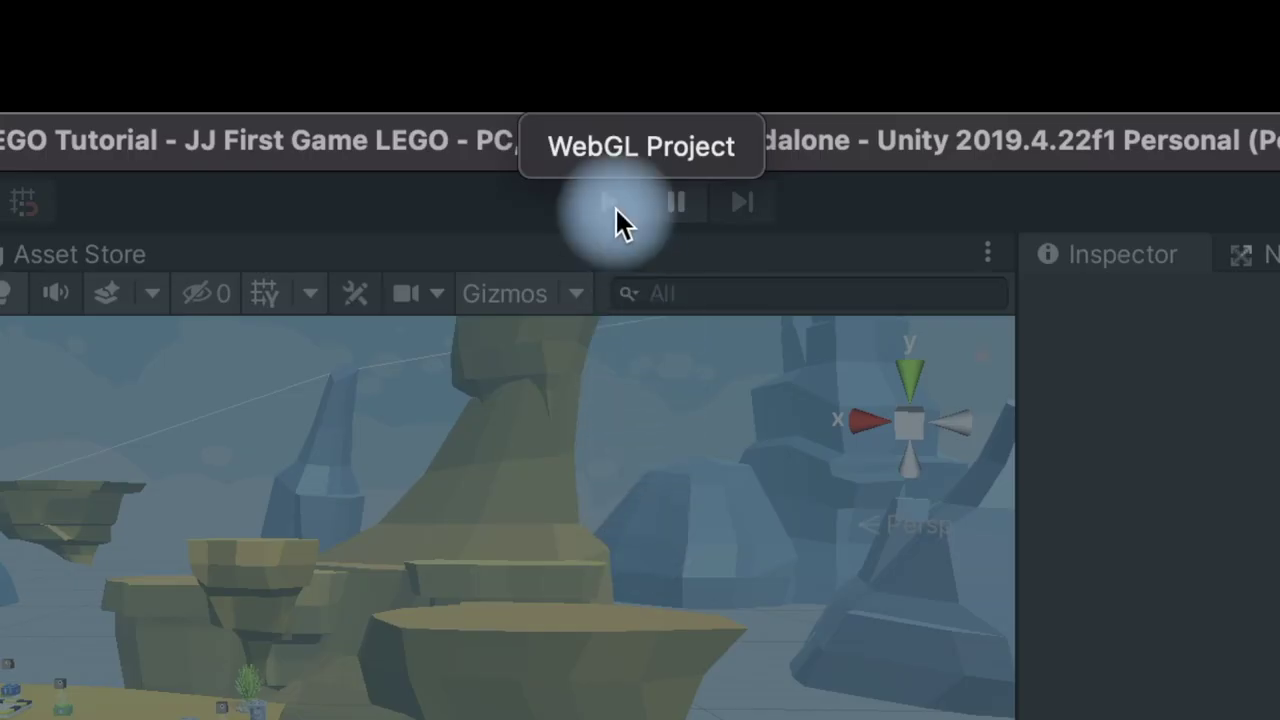
Open the WebGL Publisher window via Publish > WebGL Project.
click(608, 154)
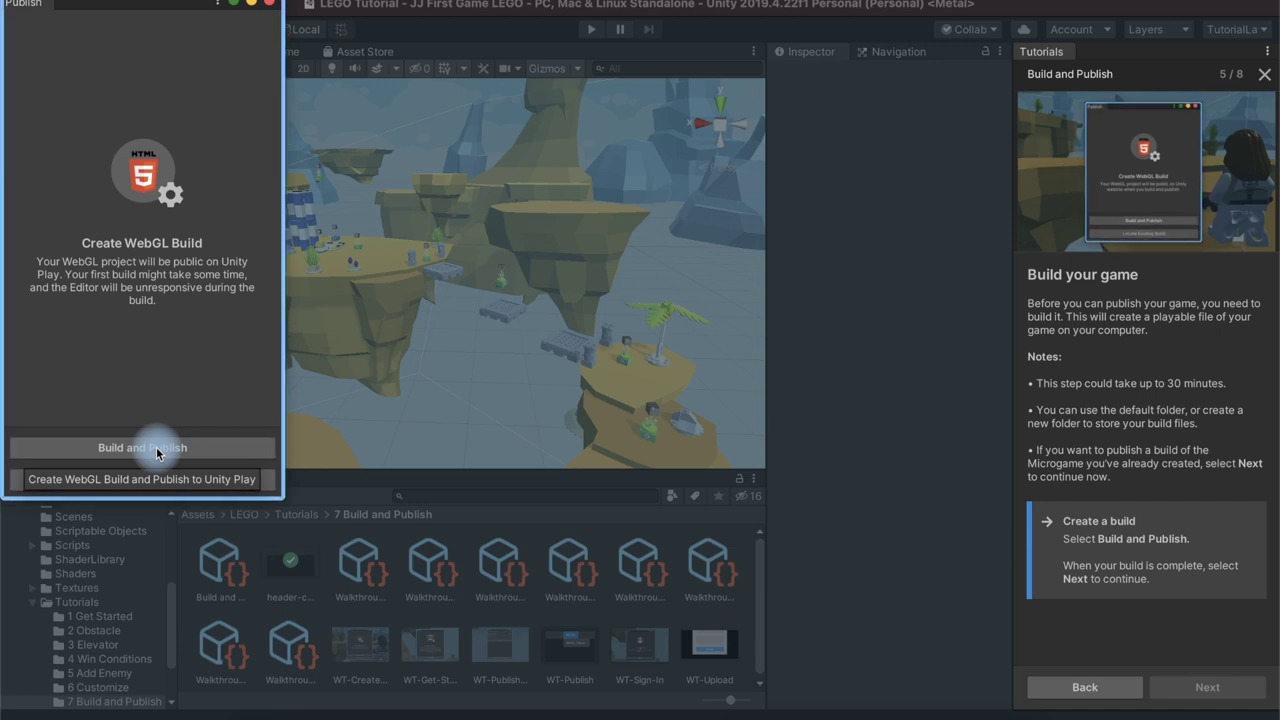
Build and publish the game, switching to WebGL and saving the build in the WebGL Builds folder.
click(156, 447)
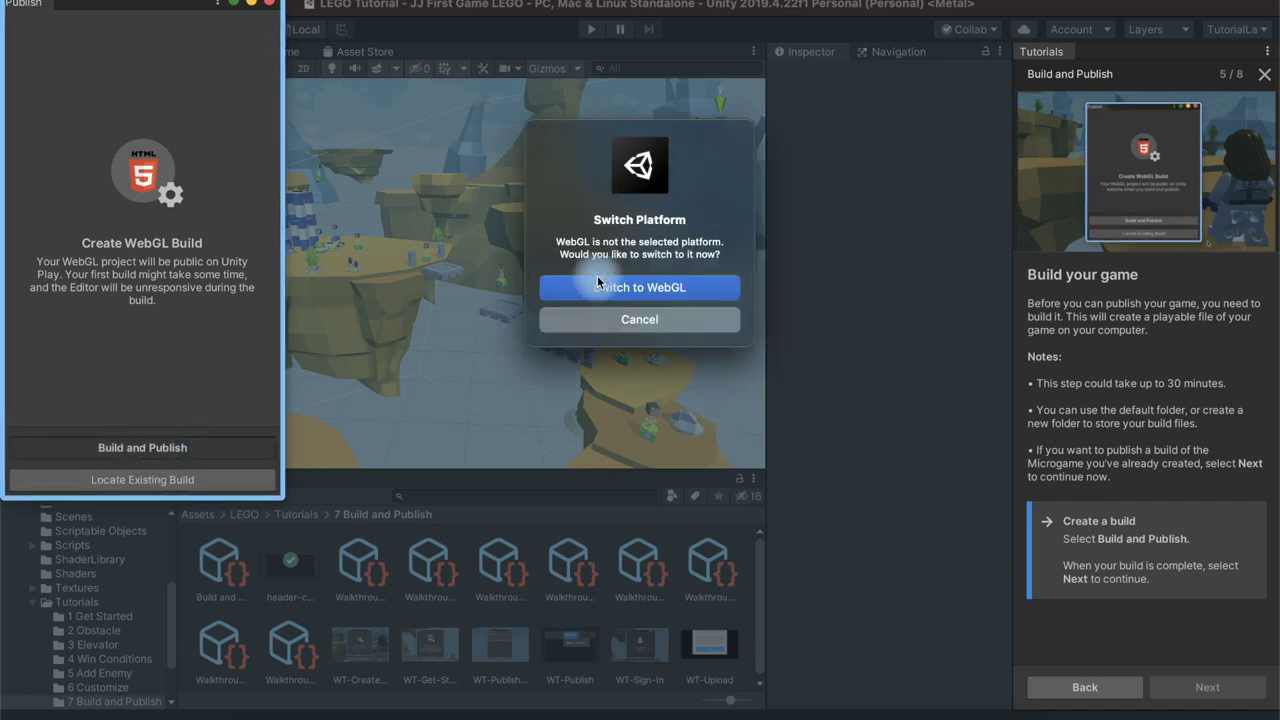
click(670, 287)
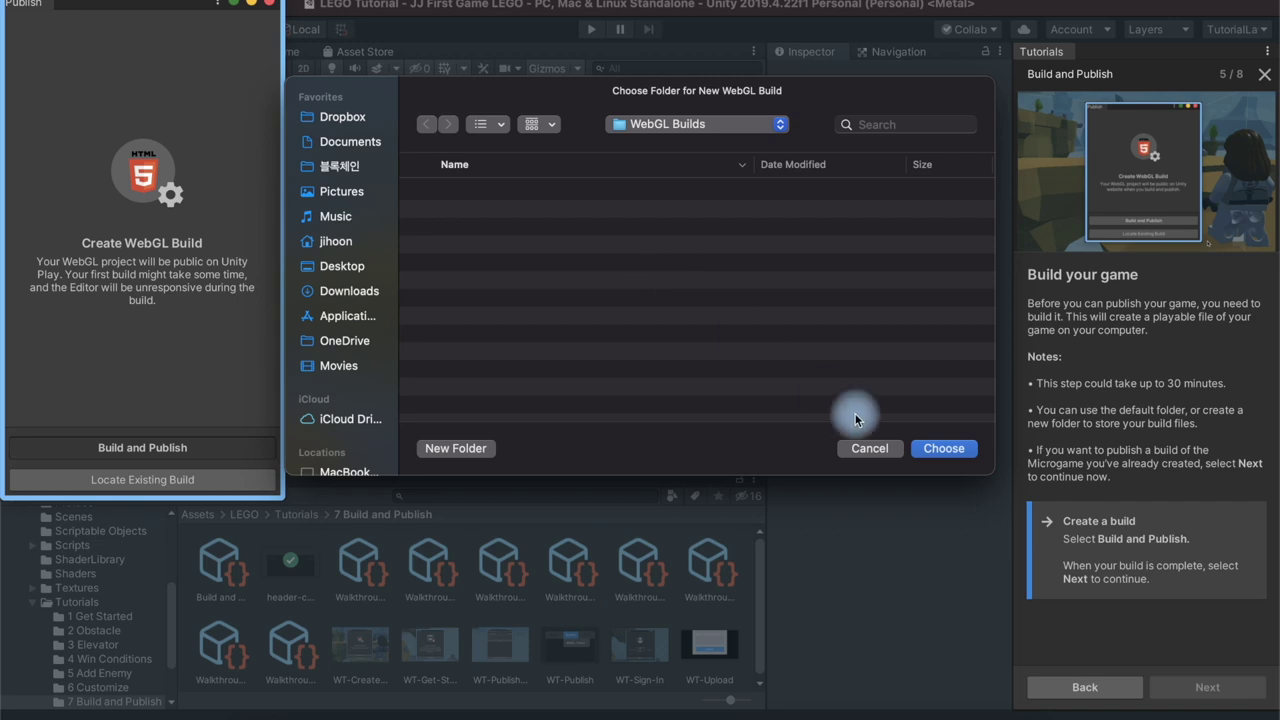
click(931, 448)
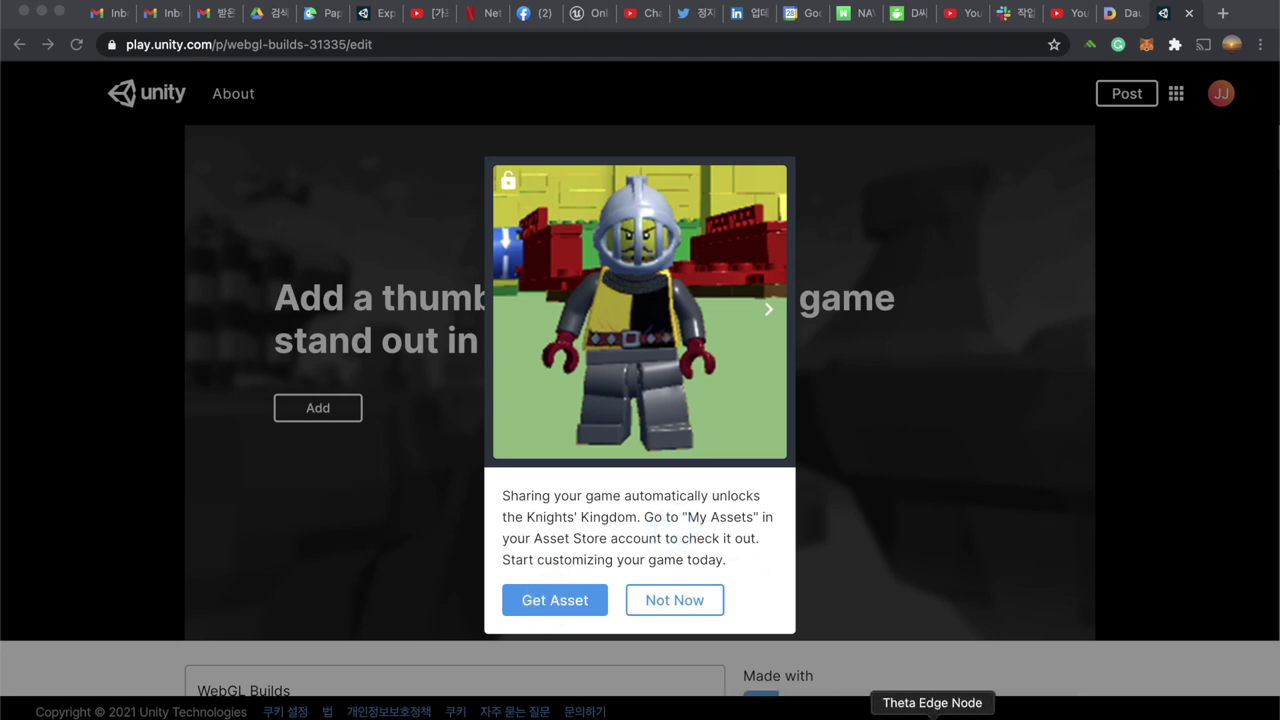
Return to the Unity editor to see the Upload Completed message.
click(880, 716)
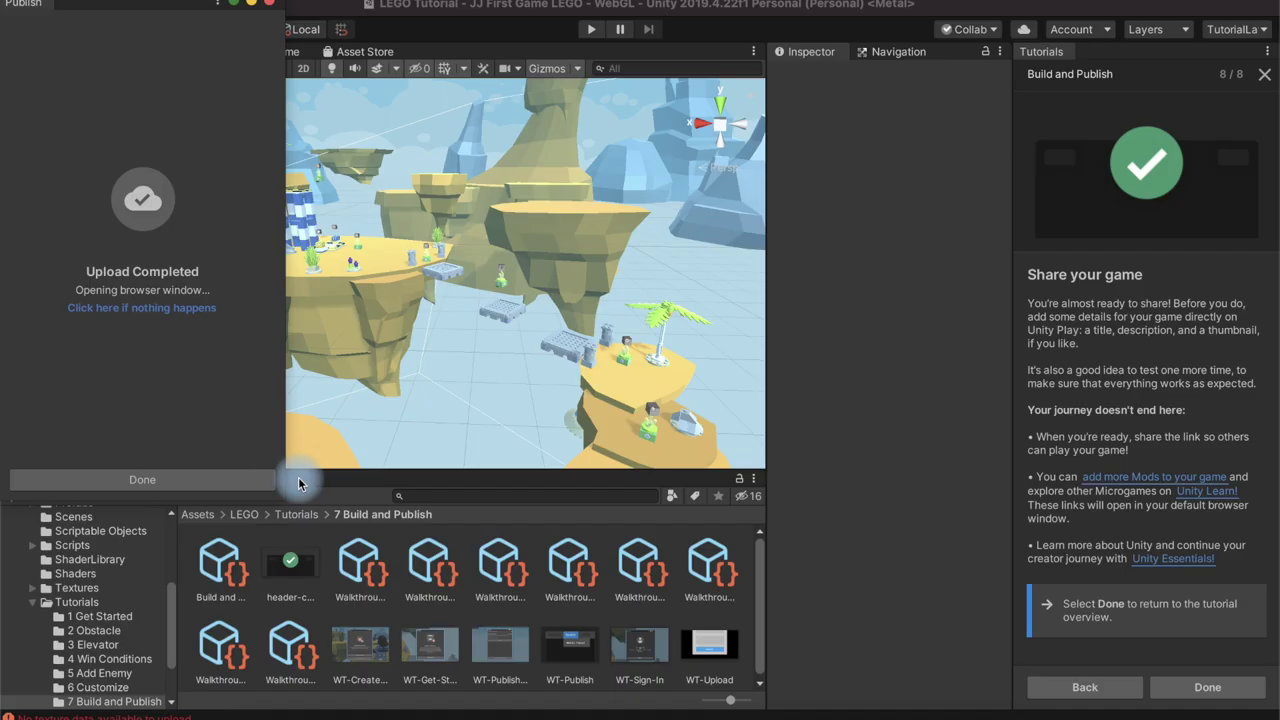
Close the upload notice, finish the Build and publish tutorial, and go back to Unity Play's edit page.
click(222, 481)
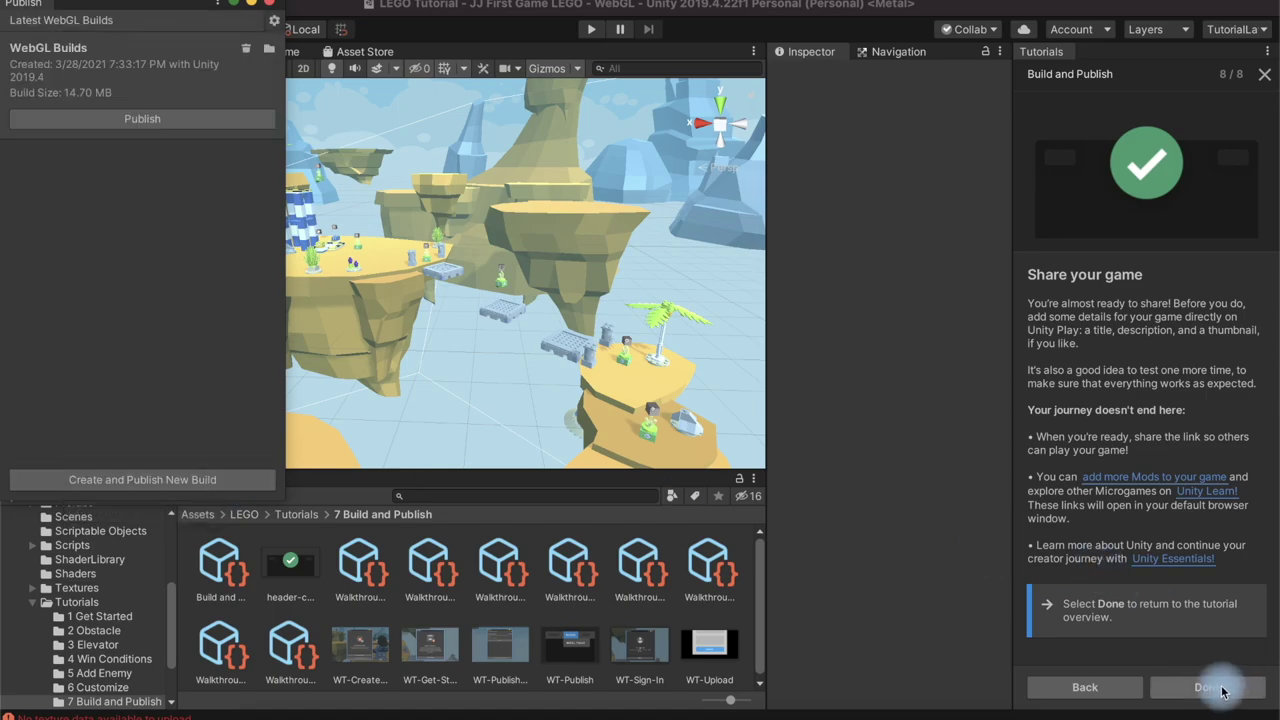
click(1199, 690)
scroll(1143, 583, down, 5)
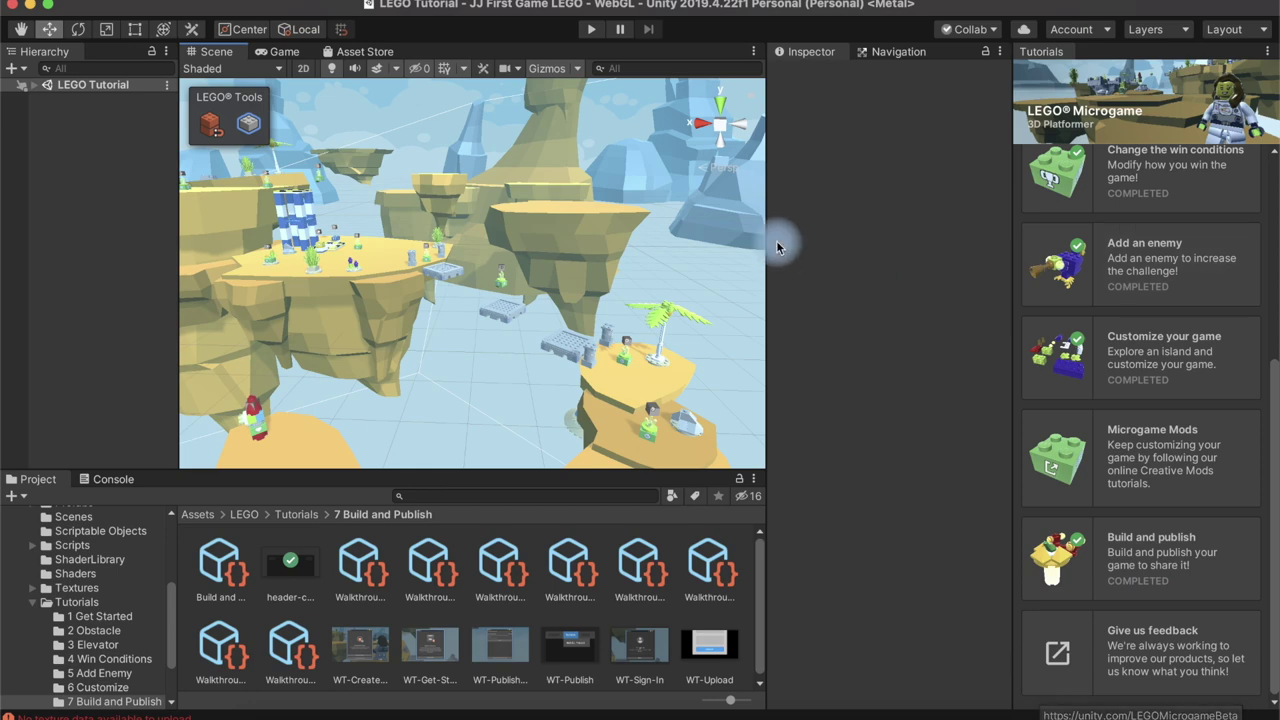
click(30, 6)
click(994, 324)
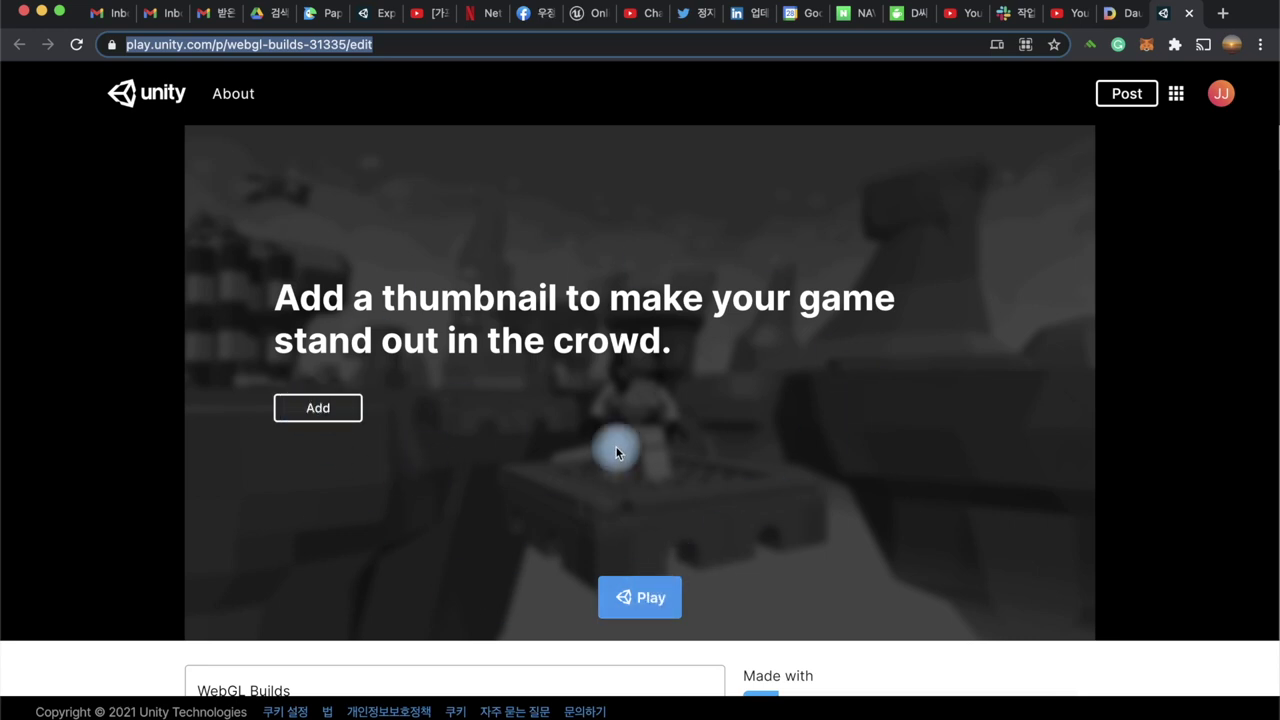
Replace the 'WebGL Builds' title with the owner's 'First LEGO Microgame WebGL version 0.1'.
scroll(808, 514, down, 5)
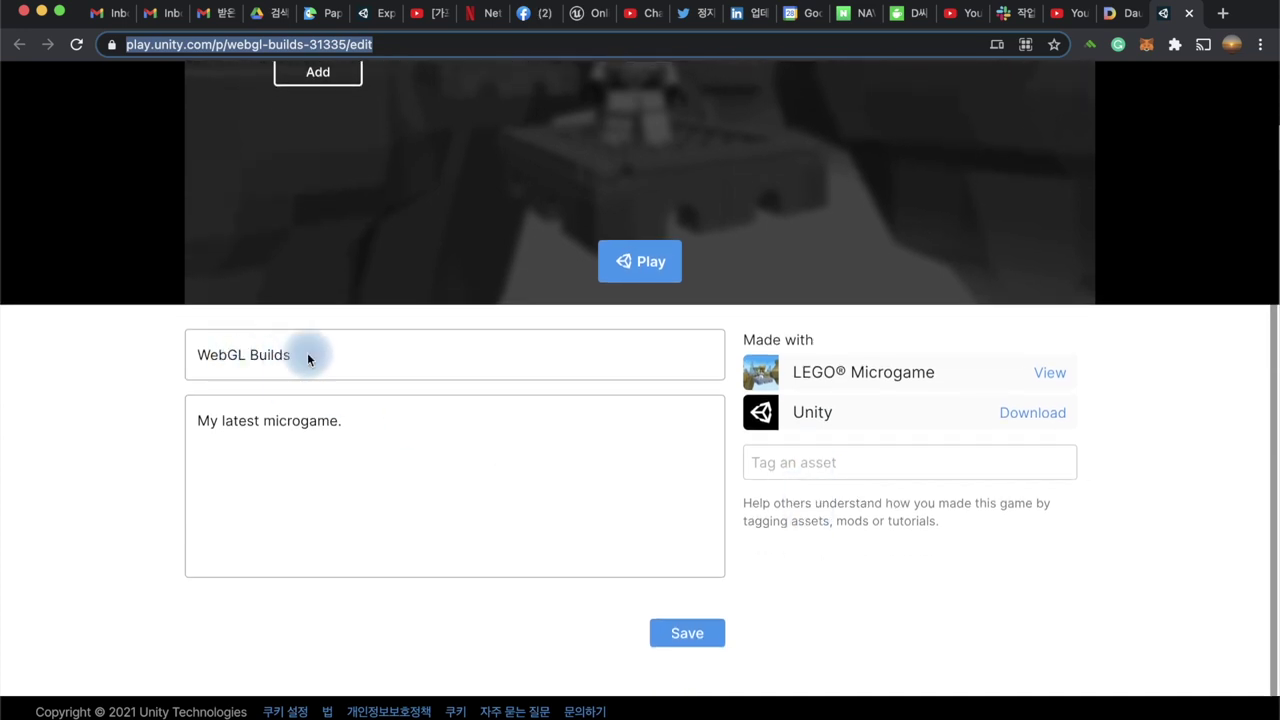
triple_click(263, 356)
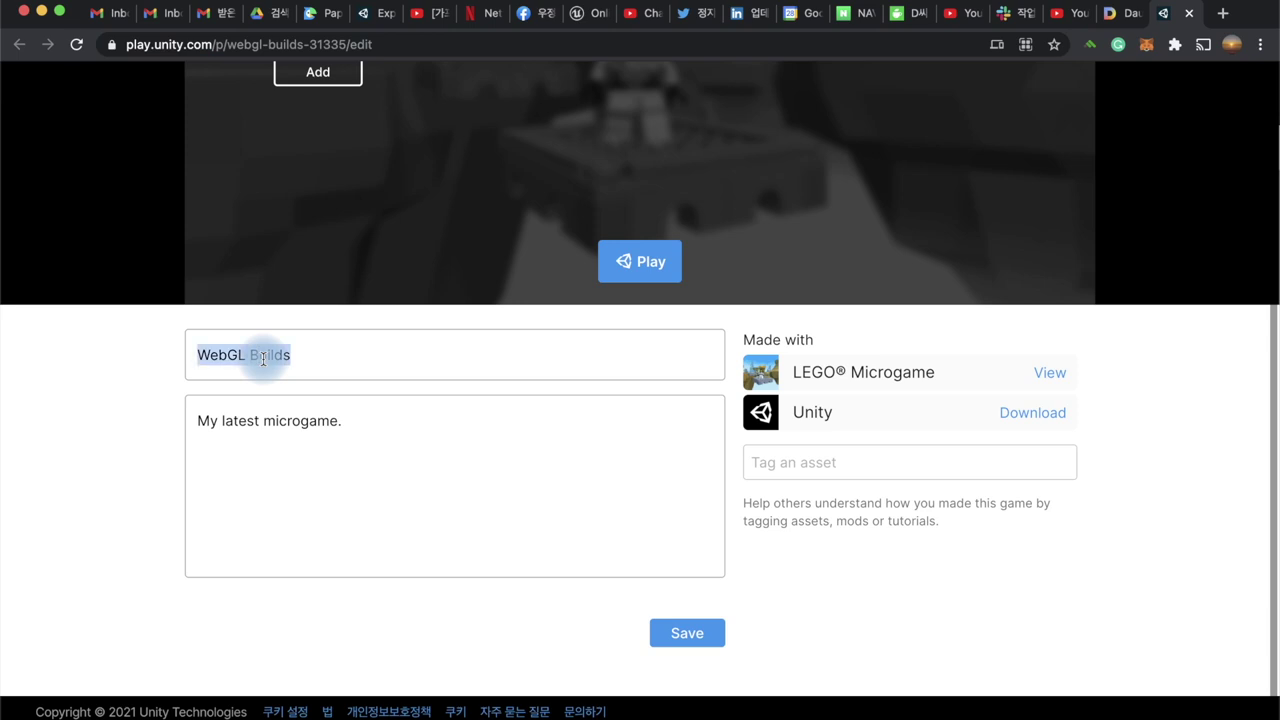
key(BackSpace)
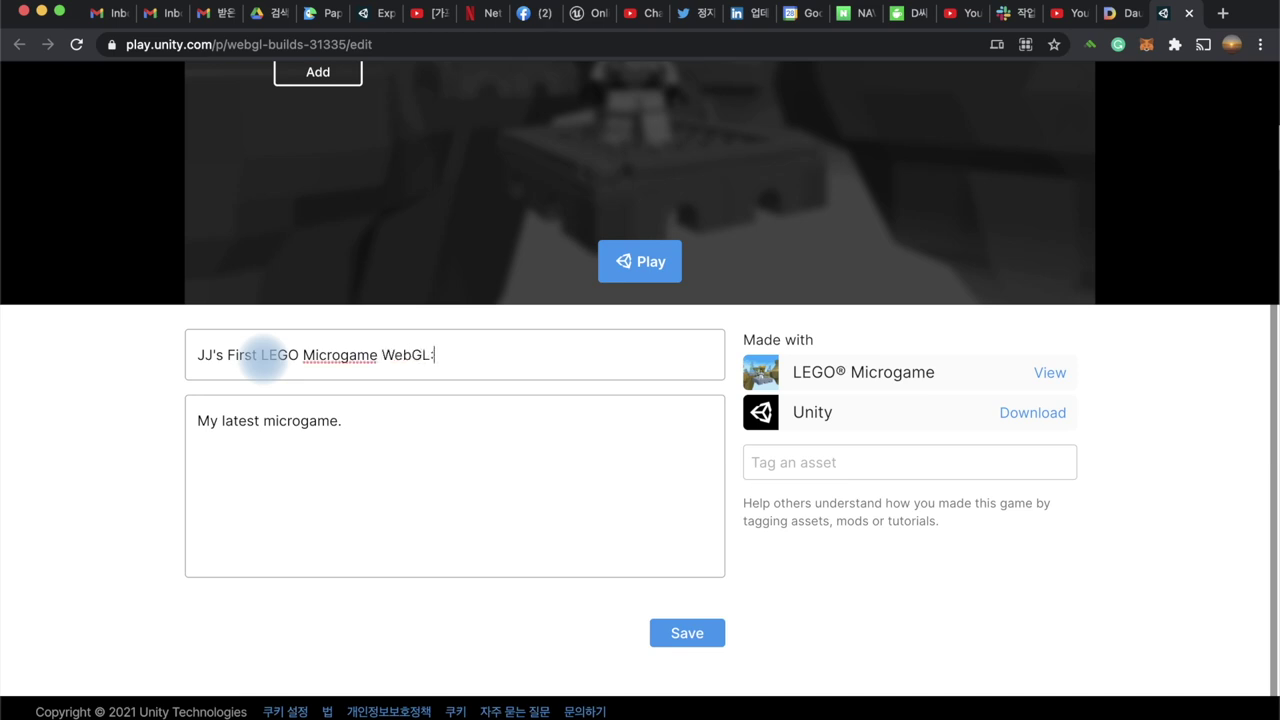
key(BackSpace)
text(v)
text( 0.1)
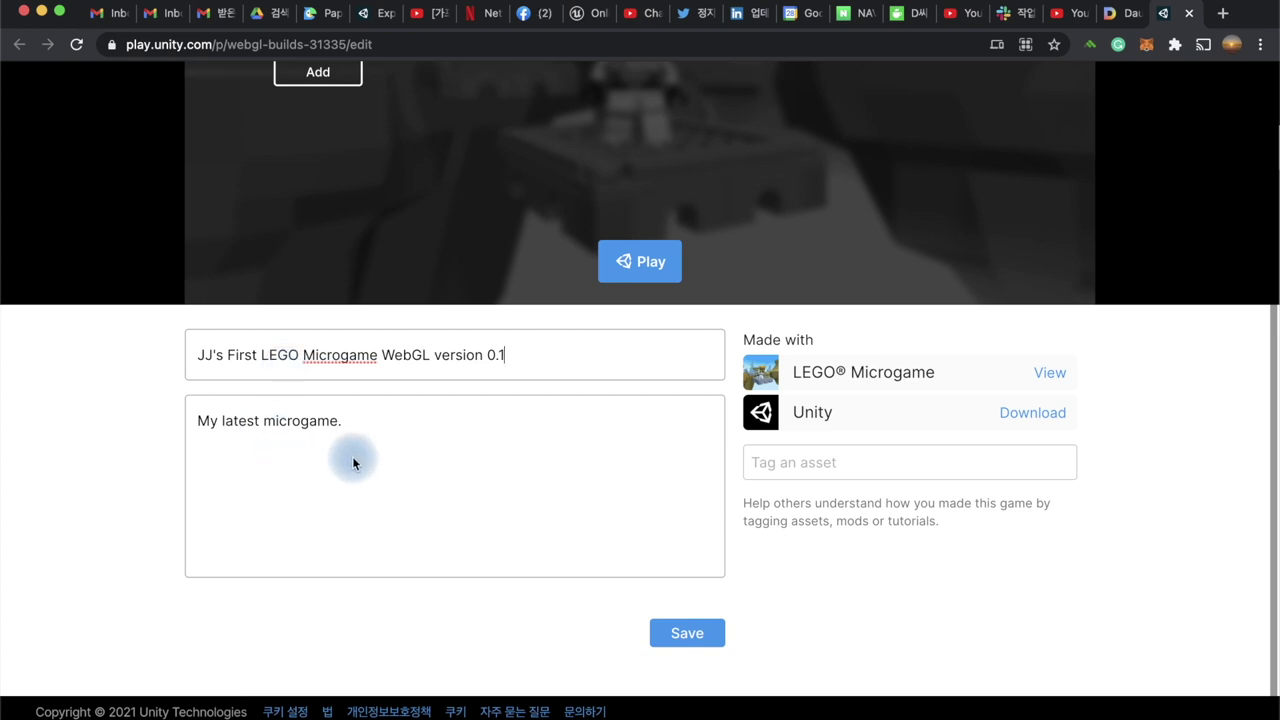
Change the description to 'My 1st LEGO microgame mod.' and save the edits.
click(350, 421)
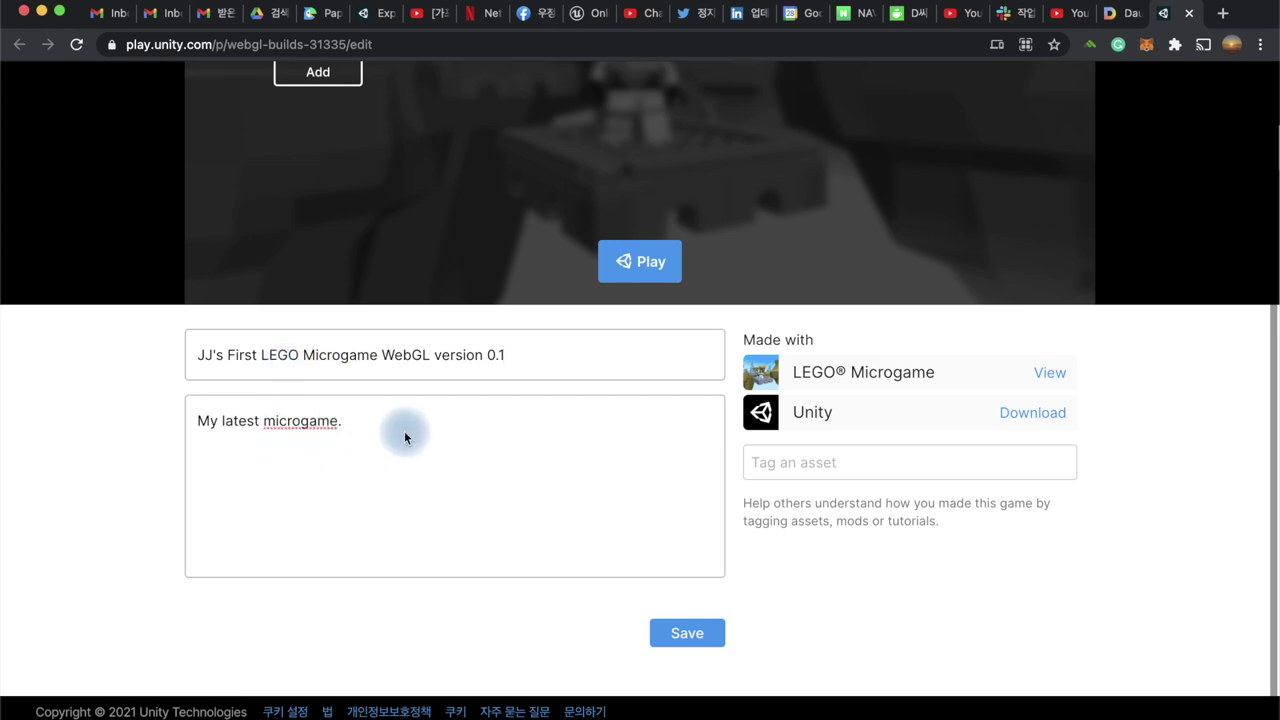
key(BackSpace)
key(BackSpace)
key(BackSpace)
key(BackSpace)
key(BackSpace)
key(BackSpace)
key(BackSpace)
text(t)
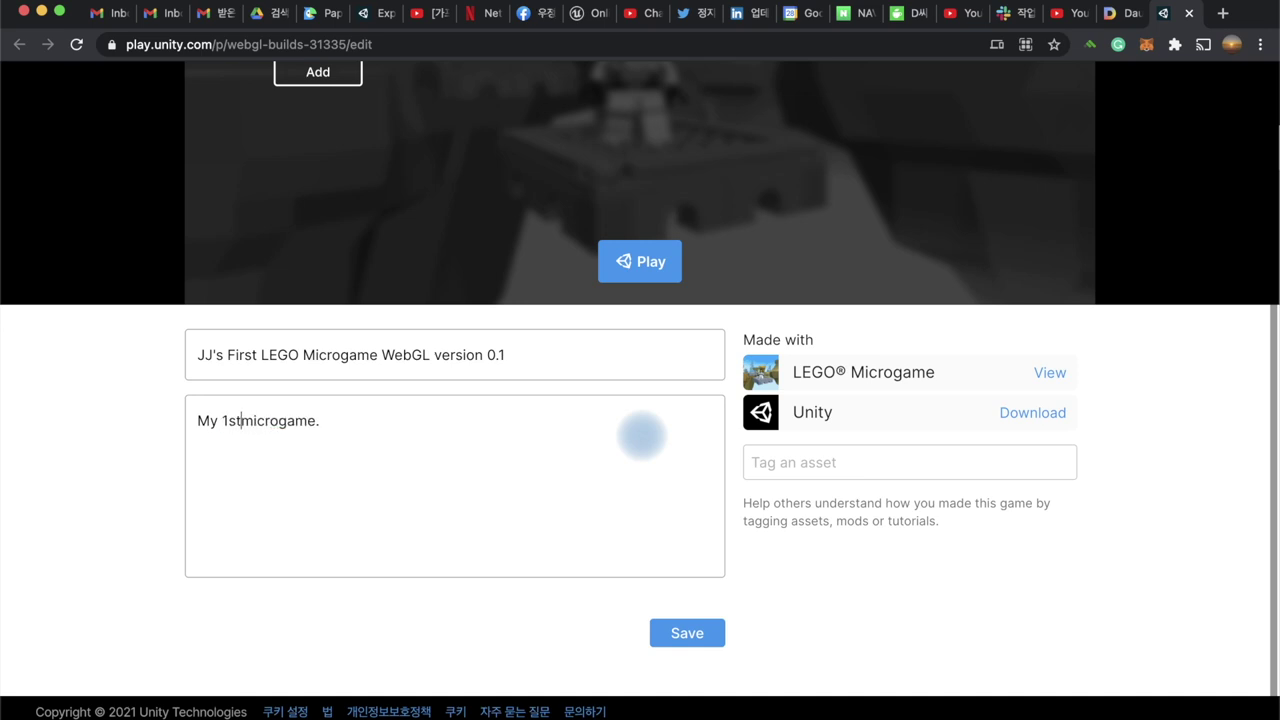
text( LEGO)
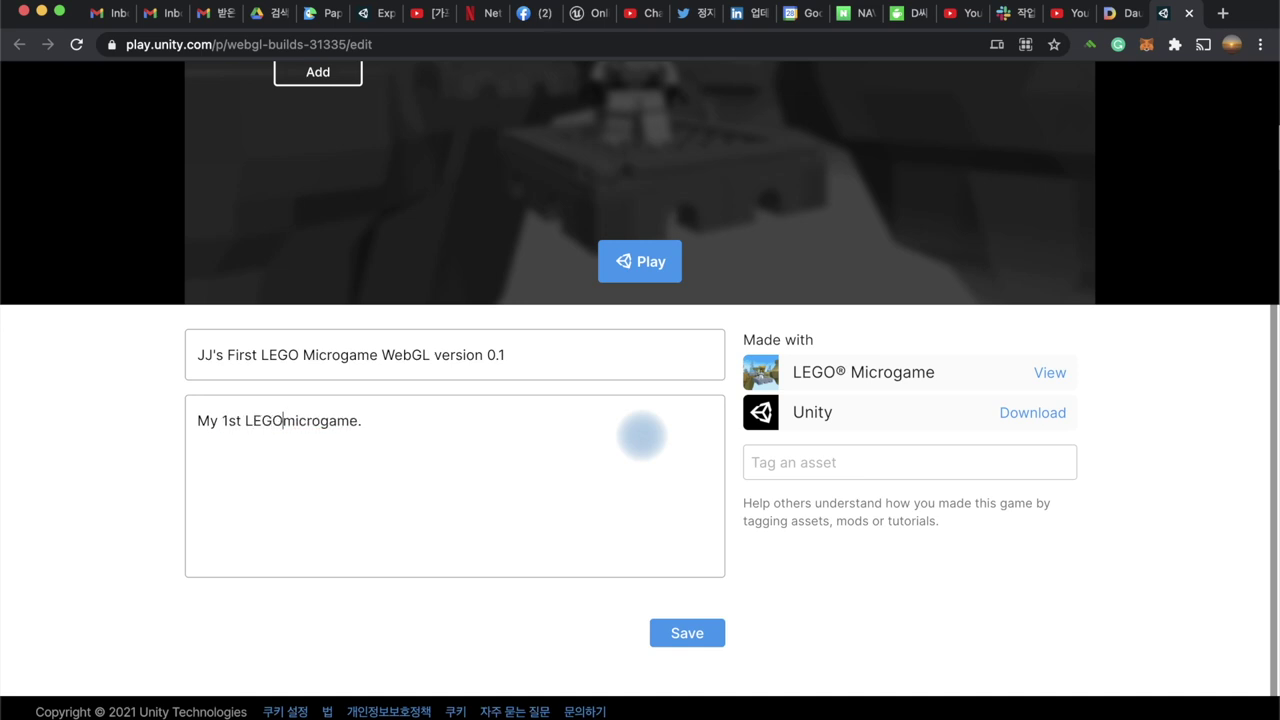
click(414, 412)
key(BackSpace)
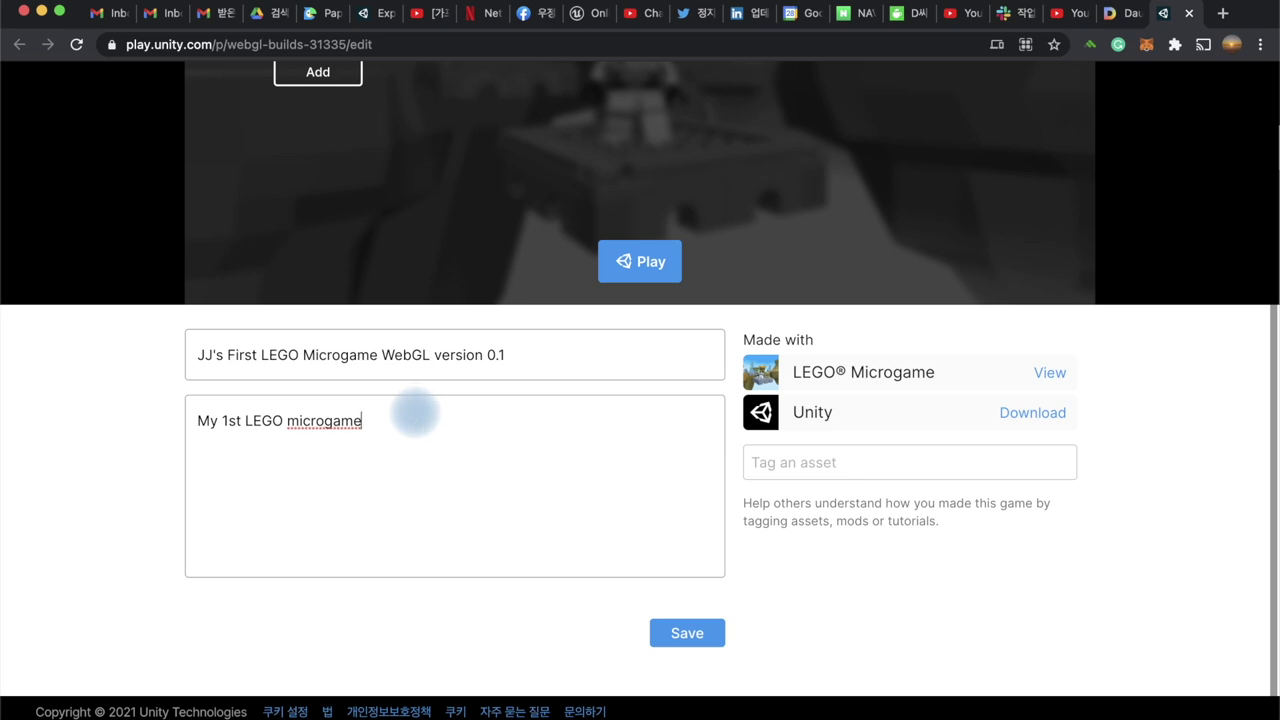
text(mod.)
click(670, 634)
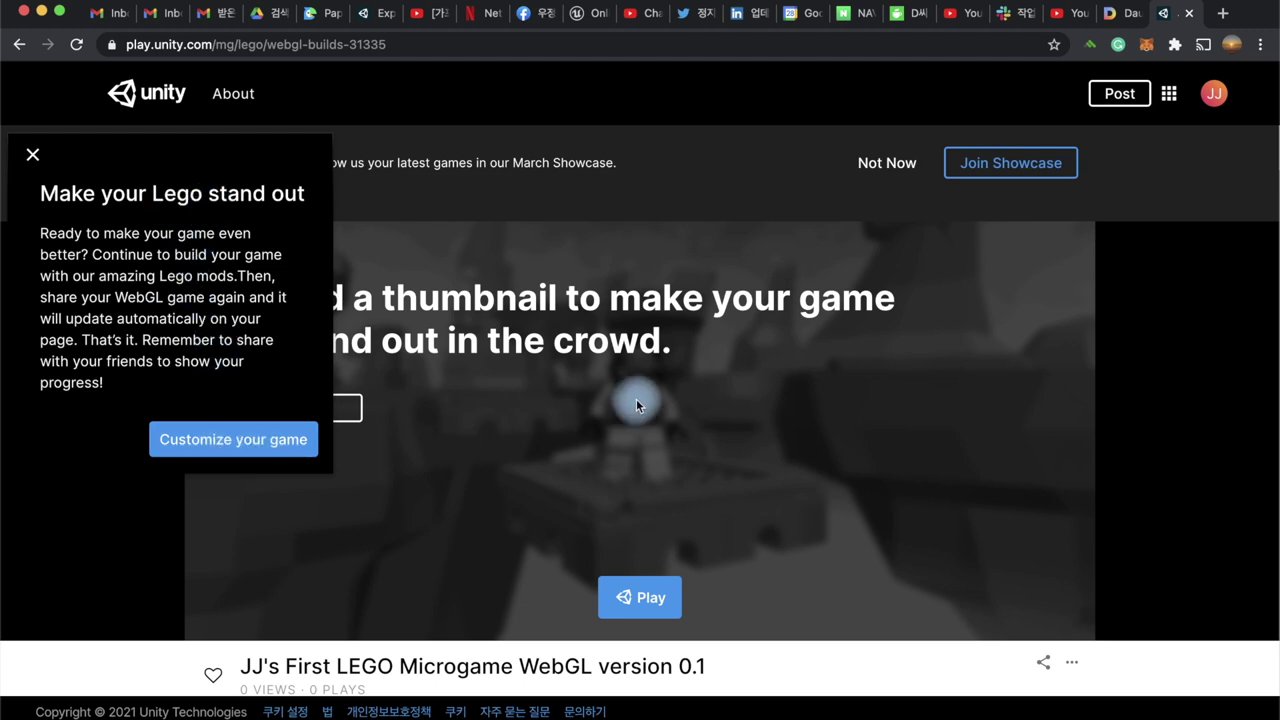
Close the 'Make your Lego stand out' tips popup and scroll through the game page.
click(33, 155)
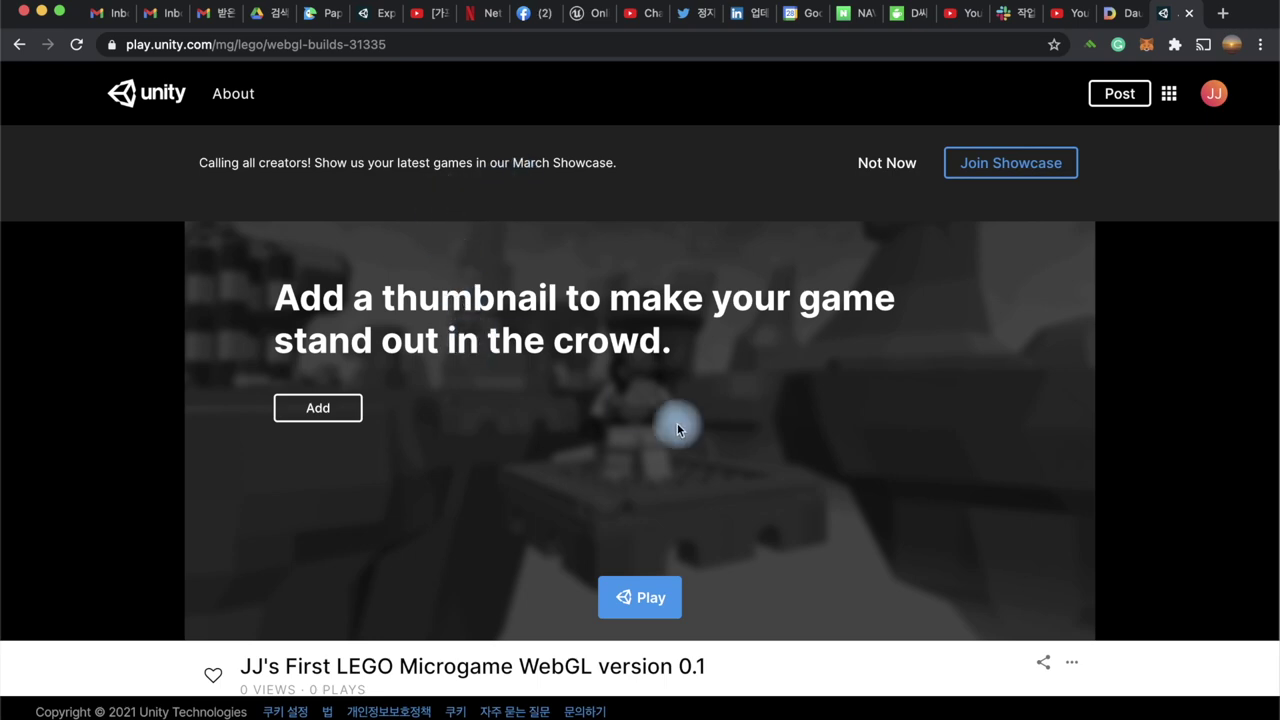
scroll(716, 455, down, 2)
scroll(716, 455, down, 5)
scroll(716, 455, down, 2)
scroll(716, 455, down, 2)
scroll(716, 455, down, 2)
scroll(716, 455, up, 4)
scroll(716, 455, down, 4)
scroll(716, 455, up, 10)
Copy the game page's web address and switch to the Unity Learn tab.
click(376, 45)
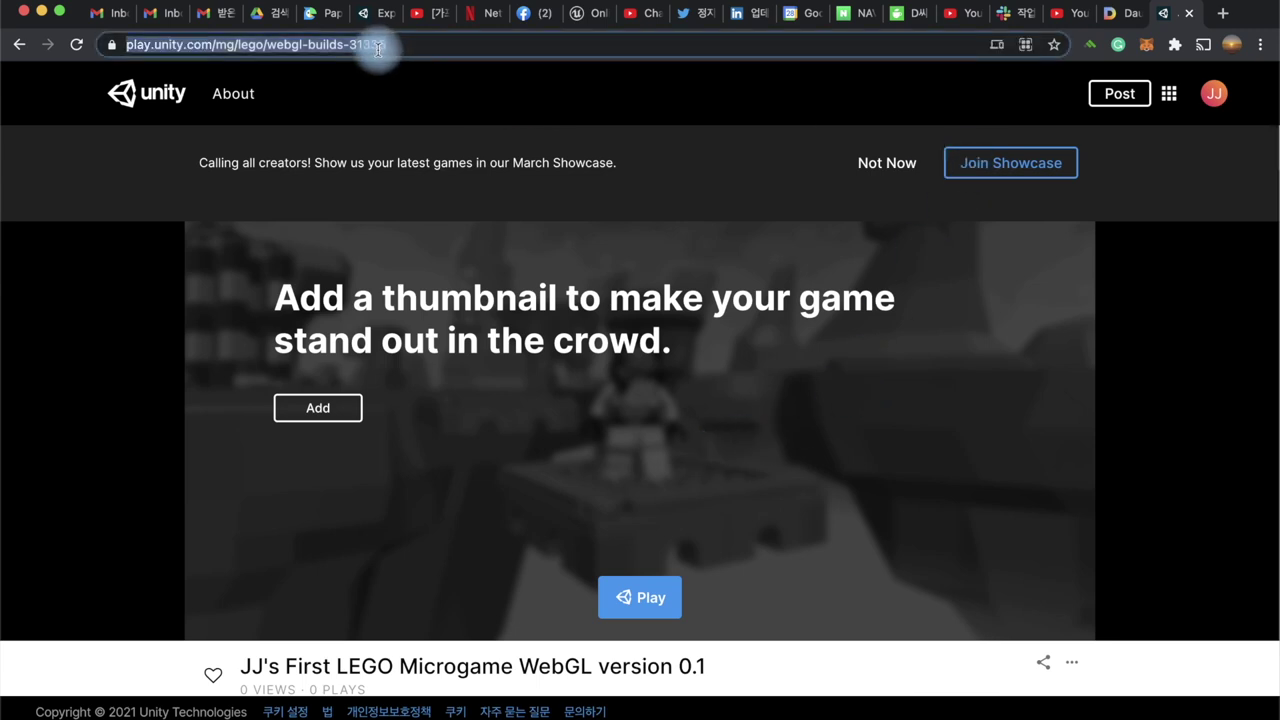
right_click(365, 44)
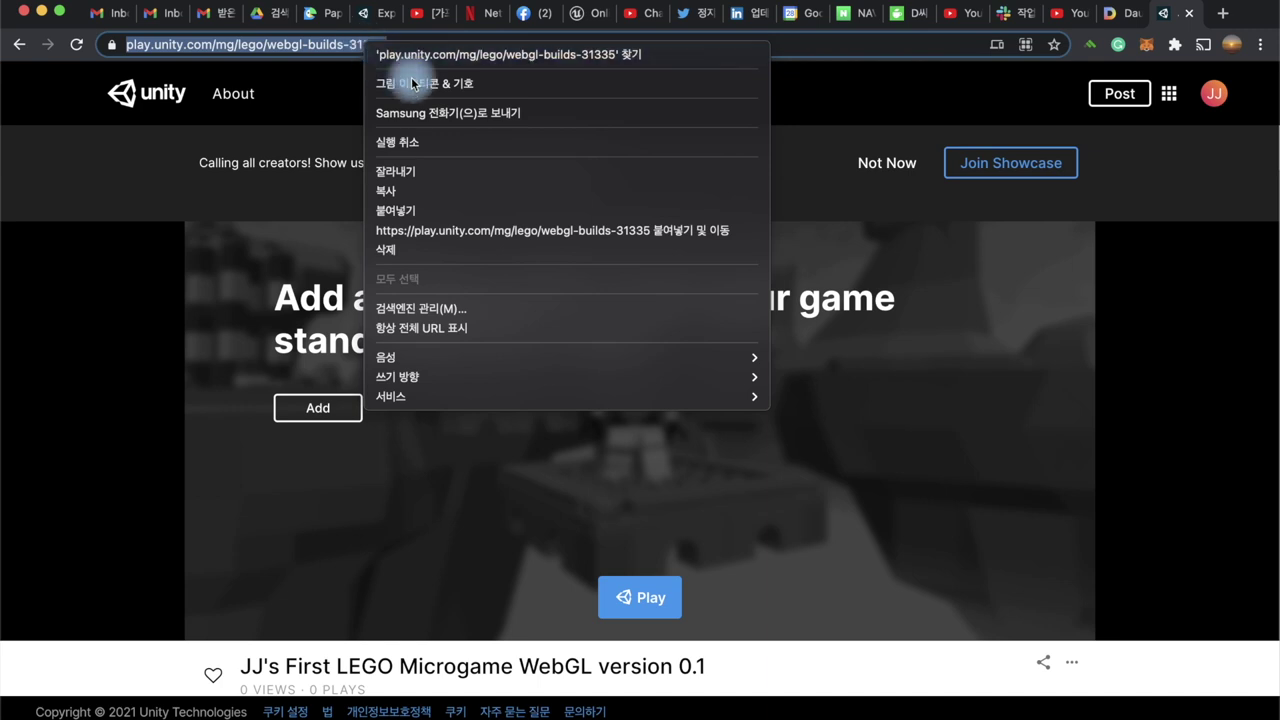
click(430, 190)
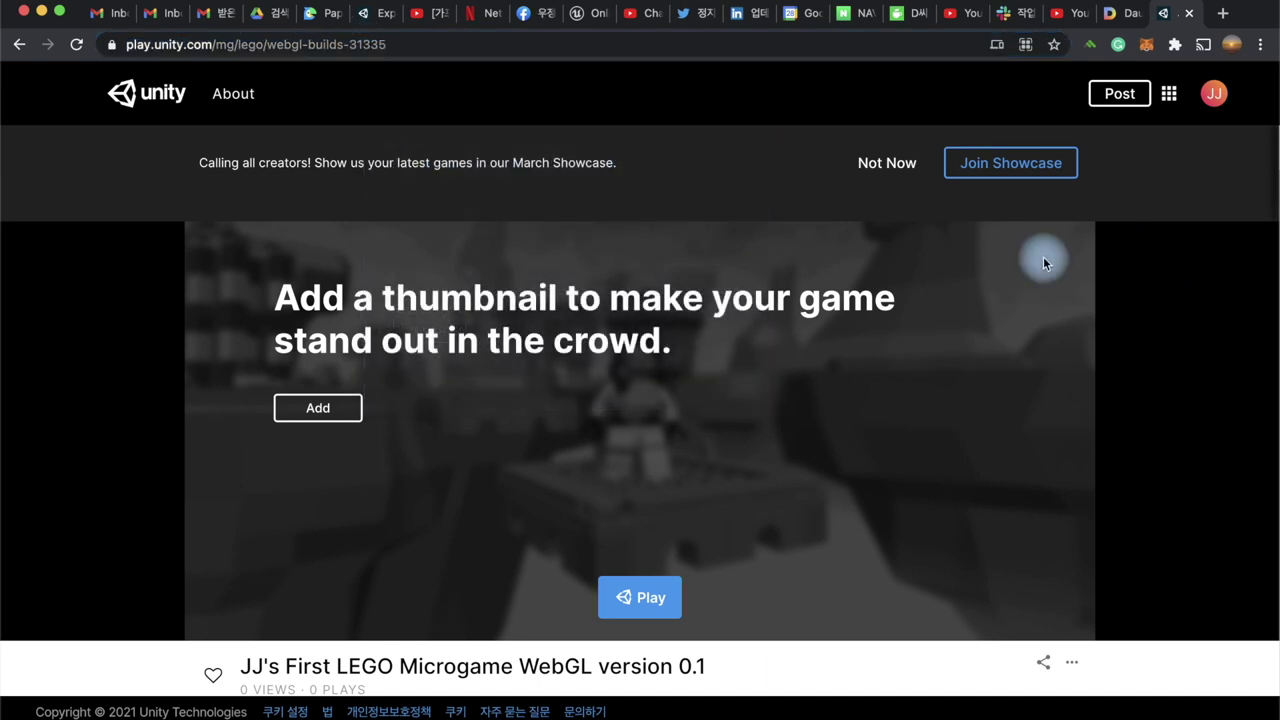
click(360, 13)
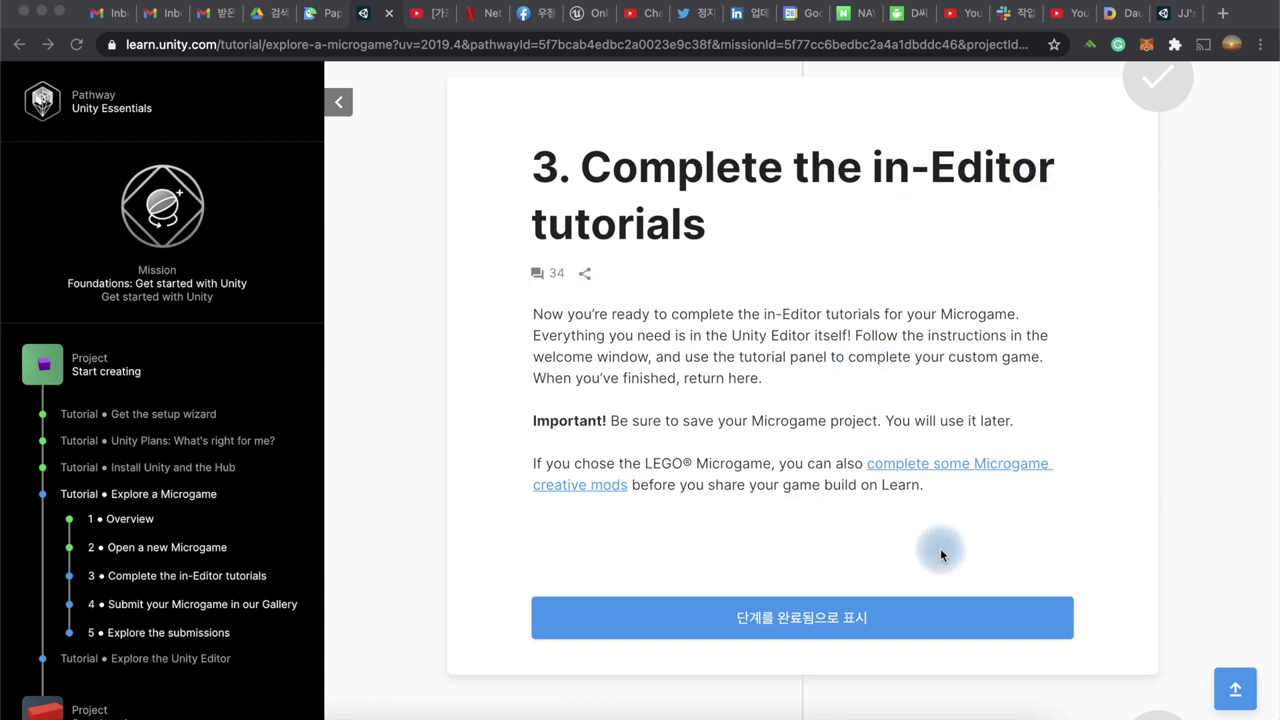
Use the 'Mark step as complete' button under step 3 to finish the in-Editor tutorials step.
scroll(838, 571, down, 1)
click(808, 560)
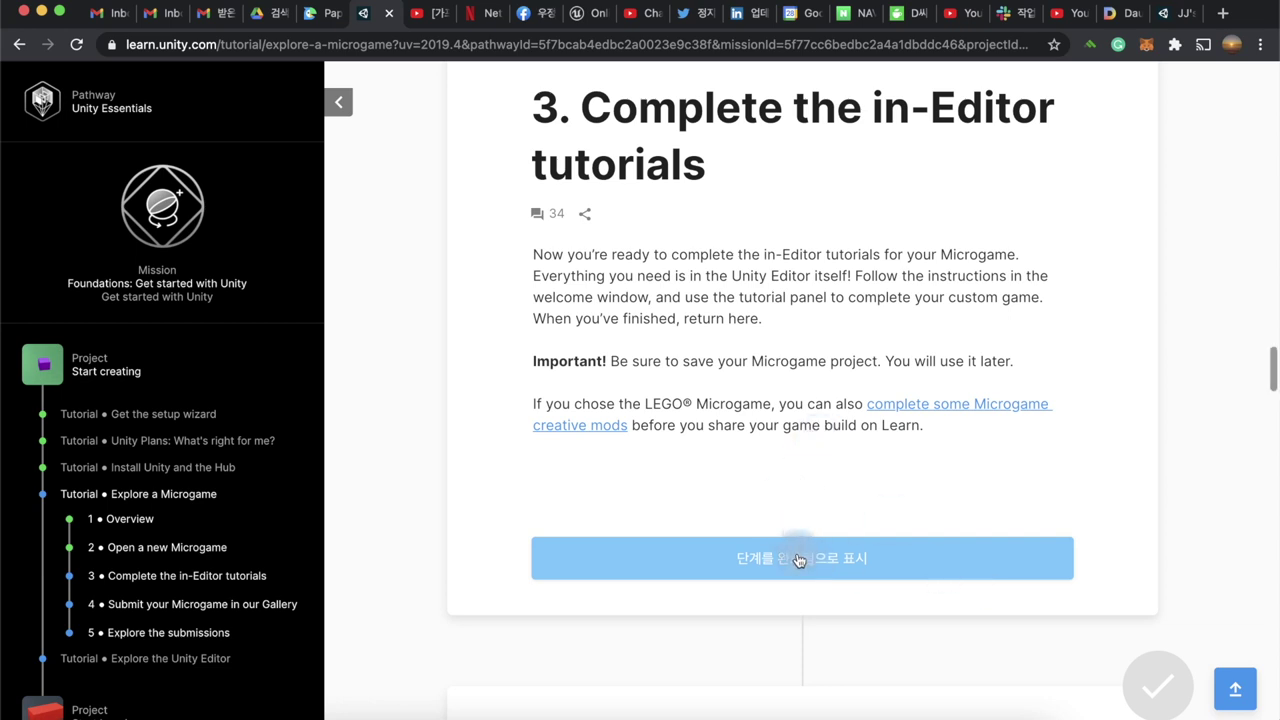
scroll(1034, 490, down, 1)
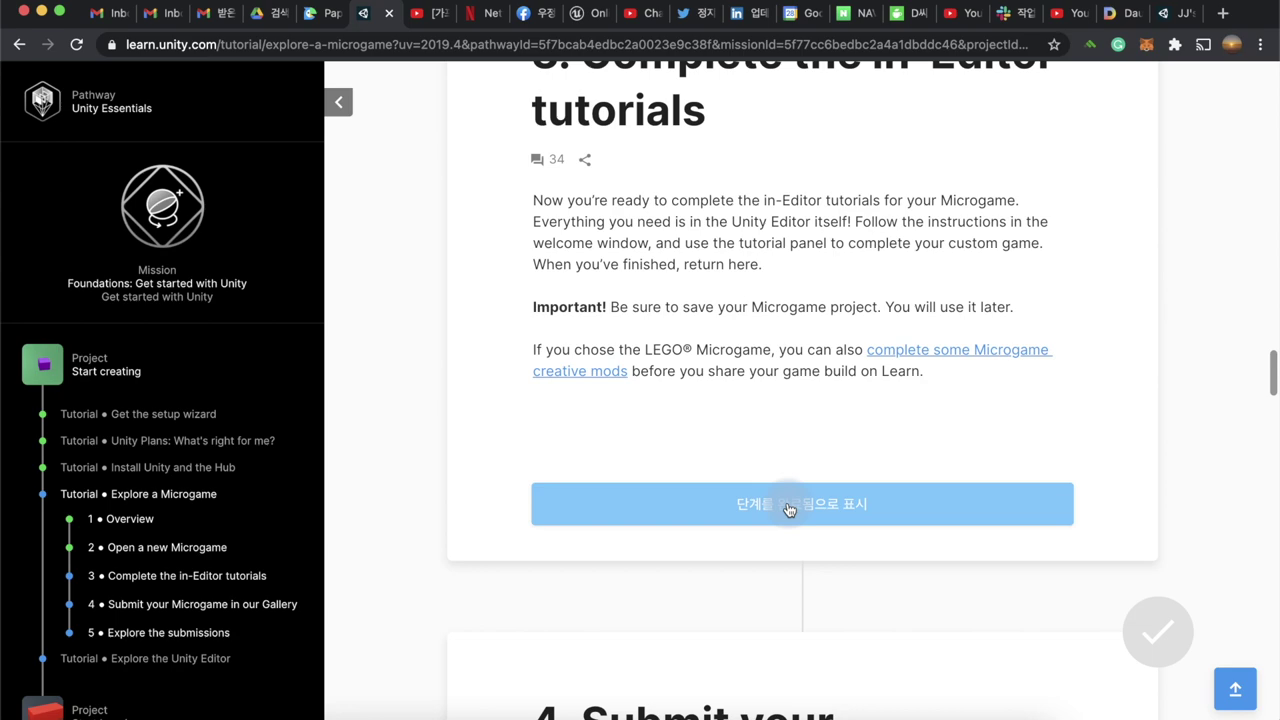
click(788, 508)
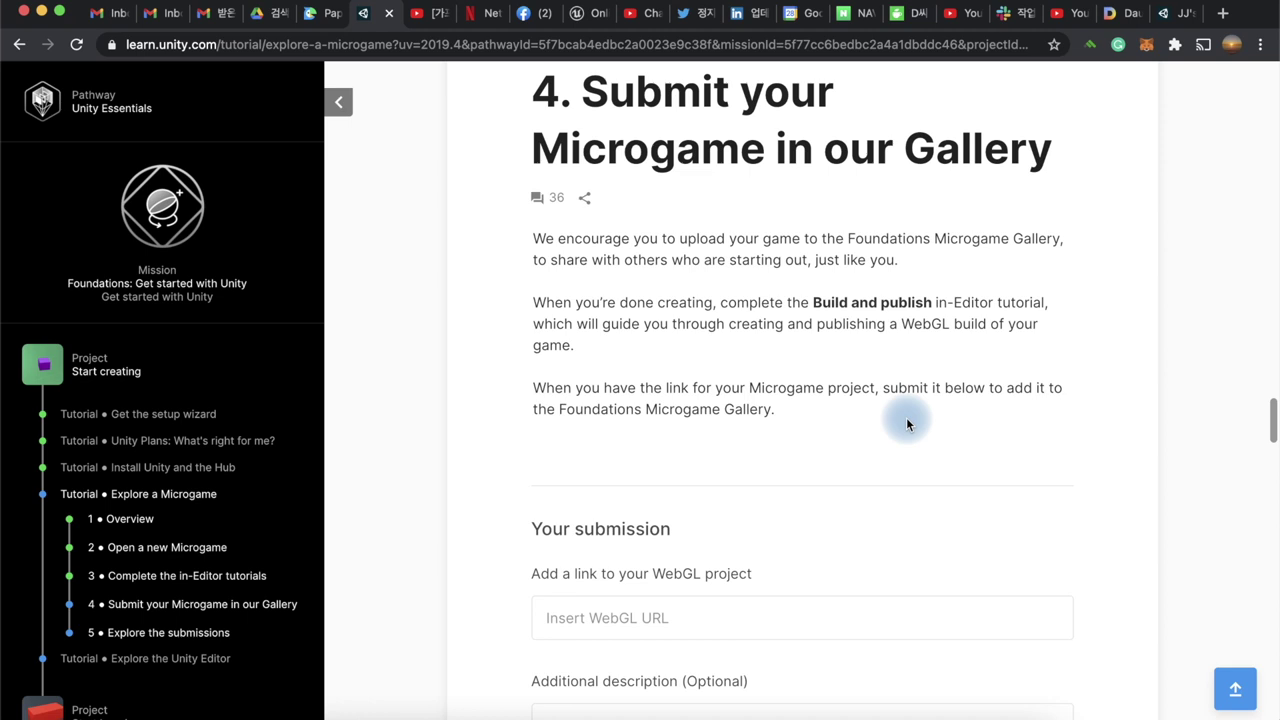
Paste the copied Unity Play link into step 4's Insert WebGL URL field.
scroll(731, 590, down, 3)
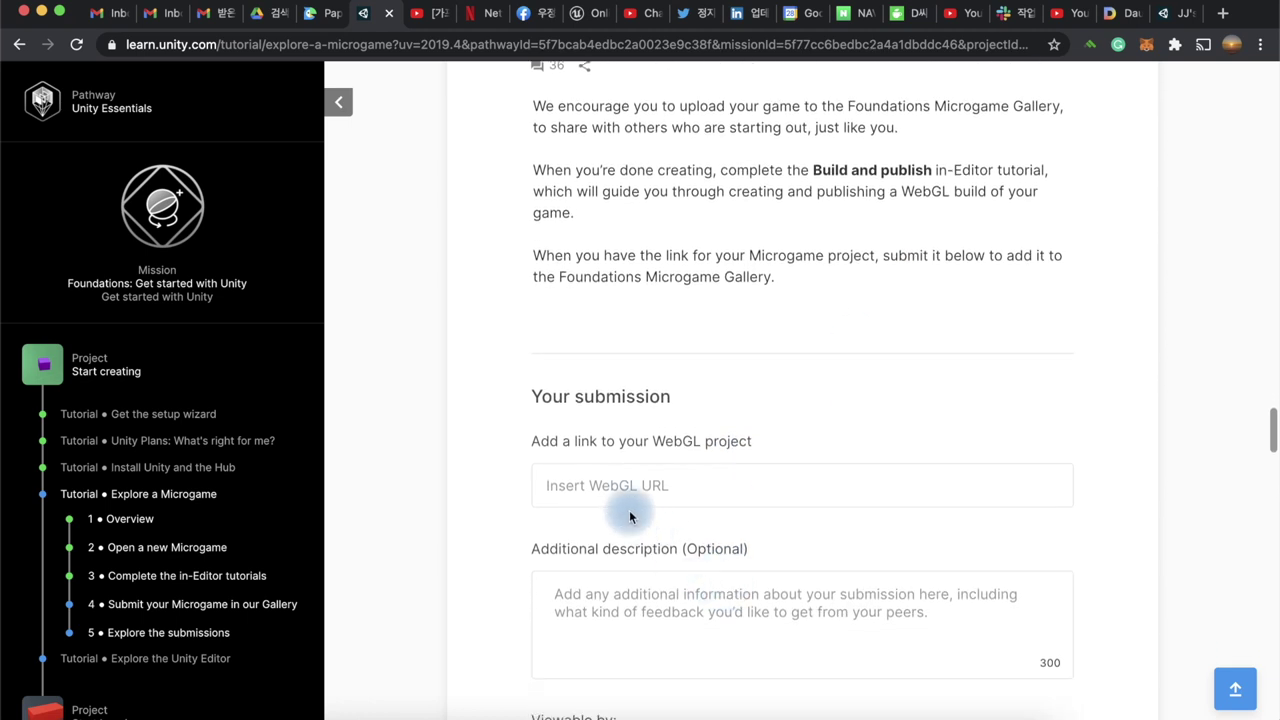
click(608, 492)
text(https://play.unity.com/mg/lego/webgl-builds-31335)
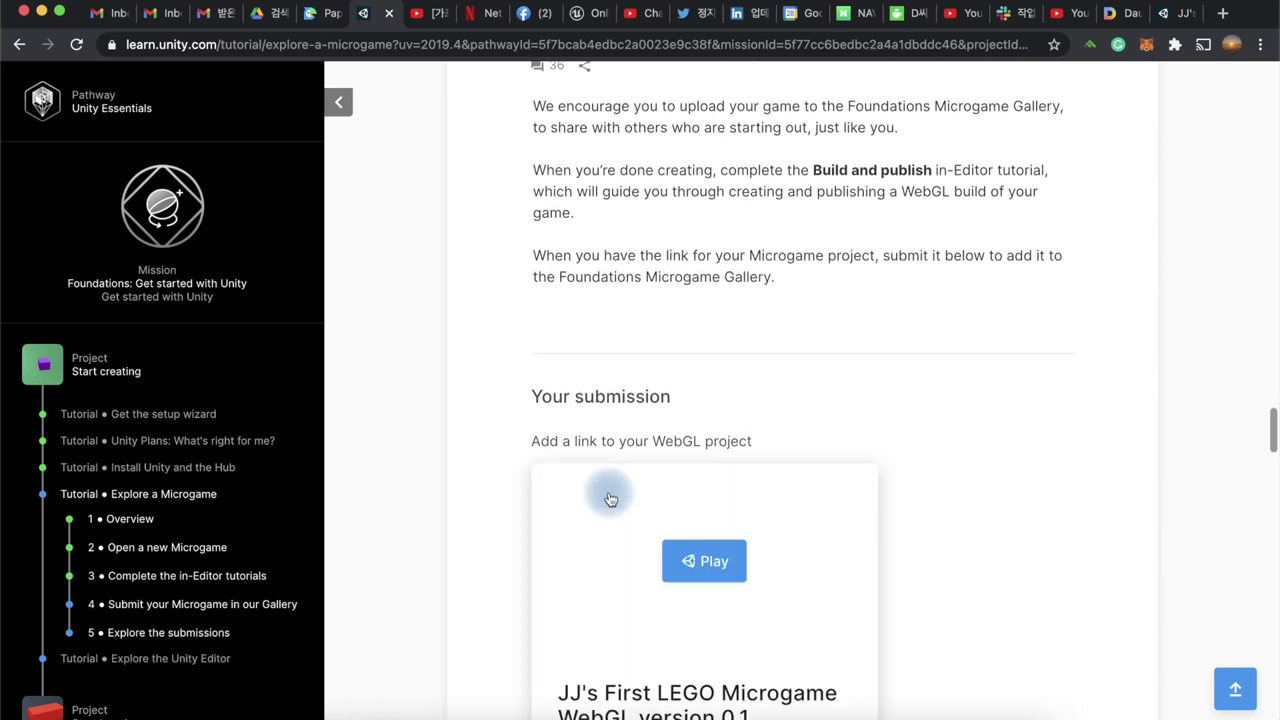
scroll(1044, 384, down, 2)
scroll(1045, 384, down, 3)
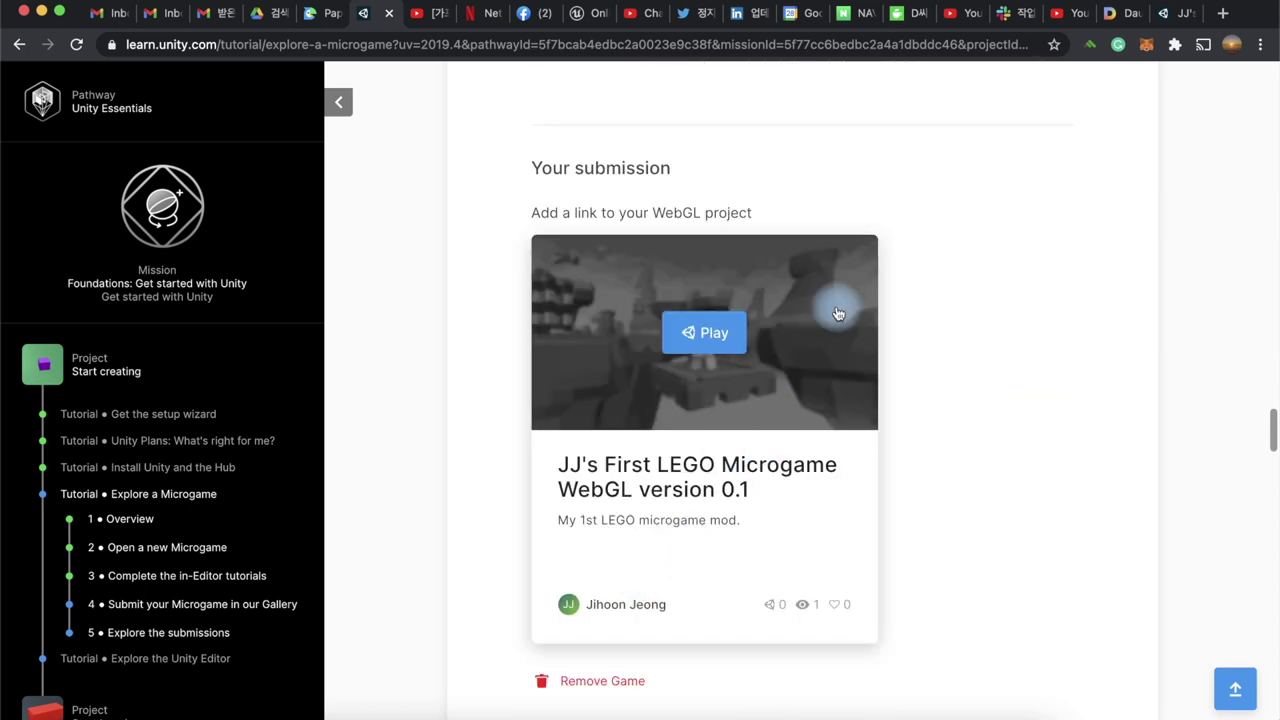
scroll(914, 489, down, 1)
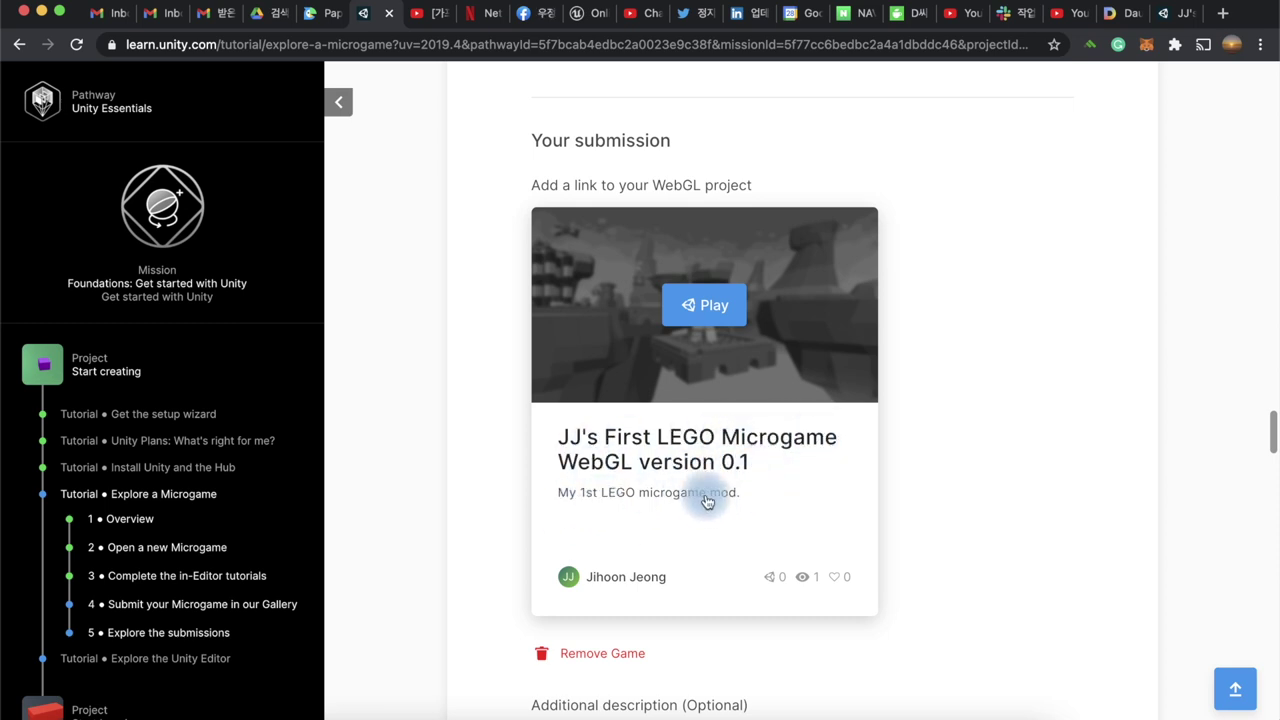
scroll(1020, 489, down, 1)
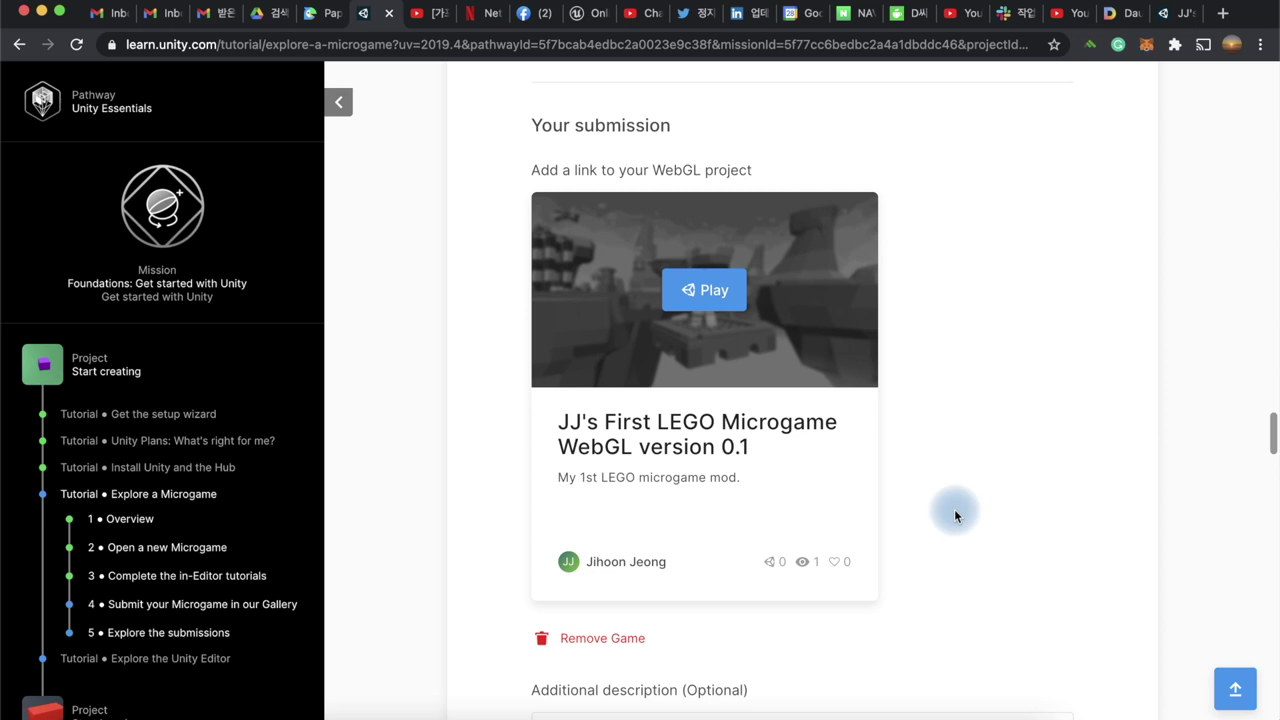
scroll(1074, 477, down, 4)
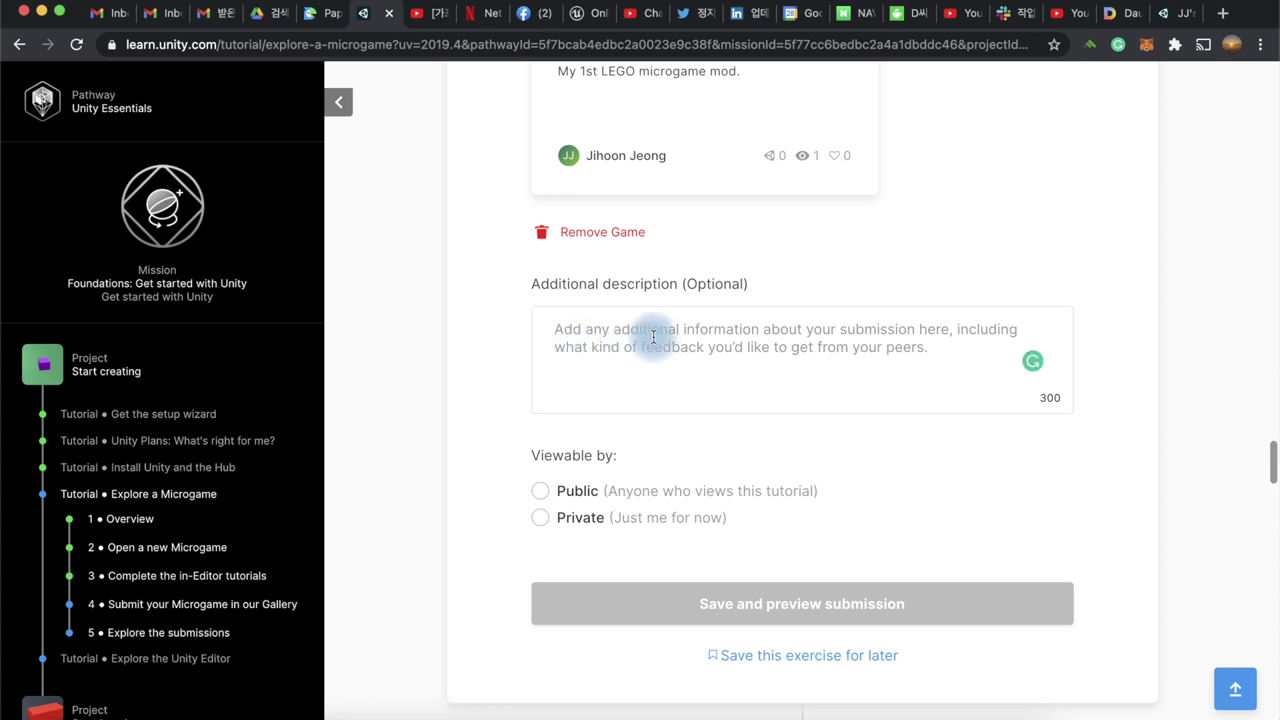
Add a test-version description, set Viewable by to Public, and save to preview the LEGO Microgame submission.
text(This is the fi)
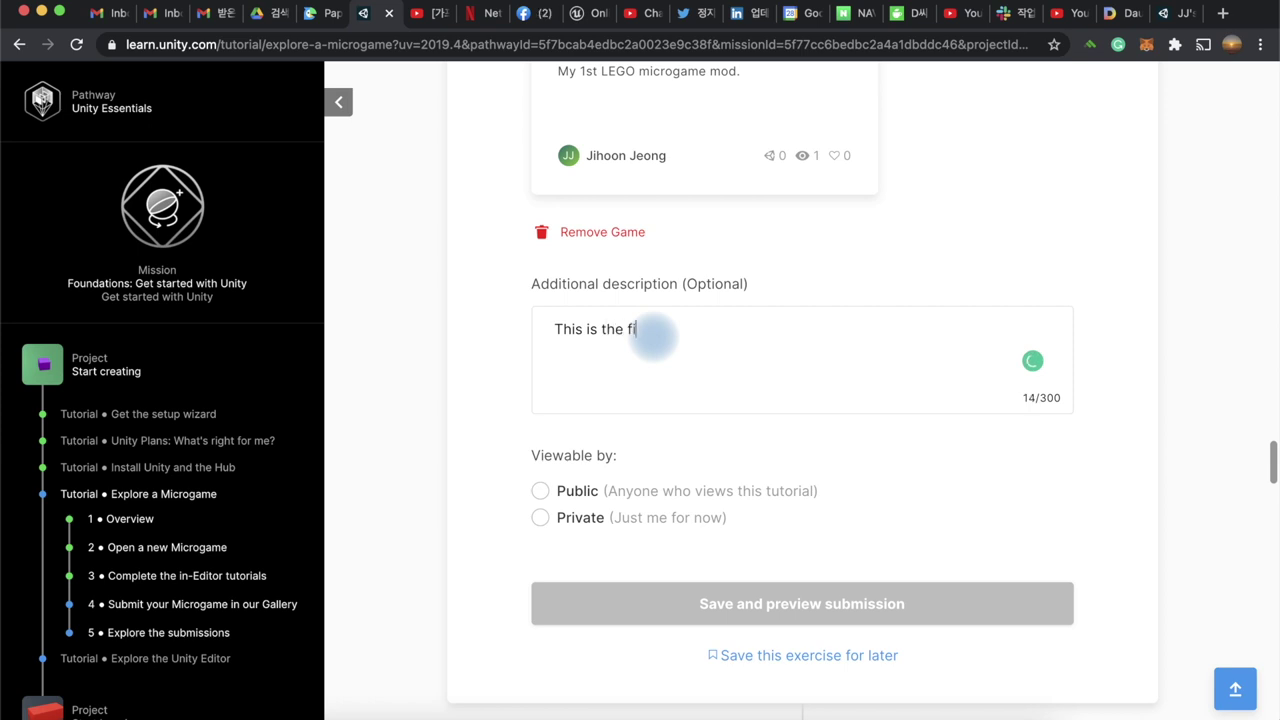
text(e)
text(JJ. Just a test v)
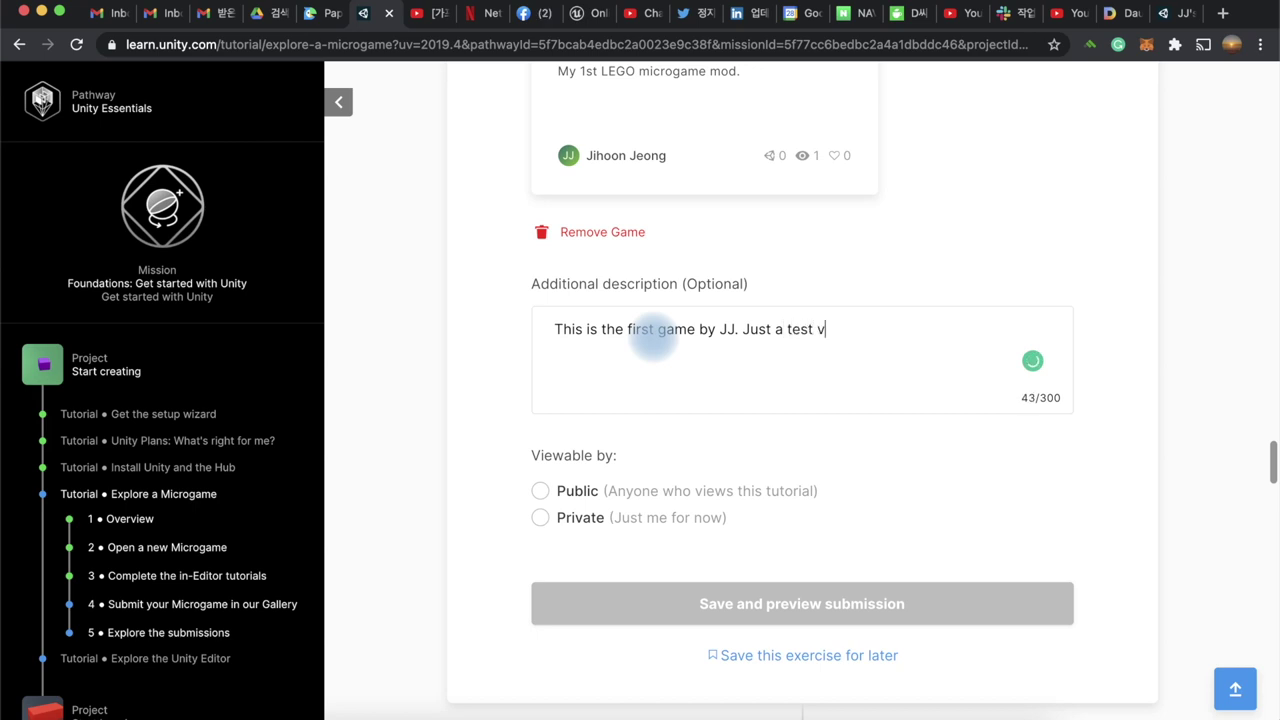
text(n.)
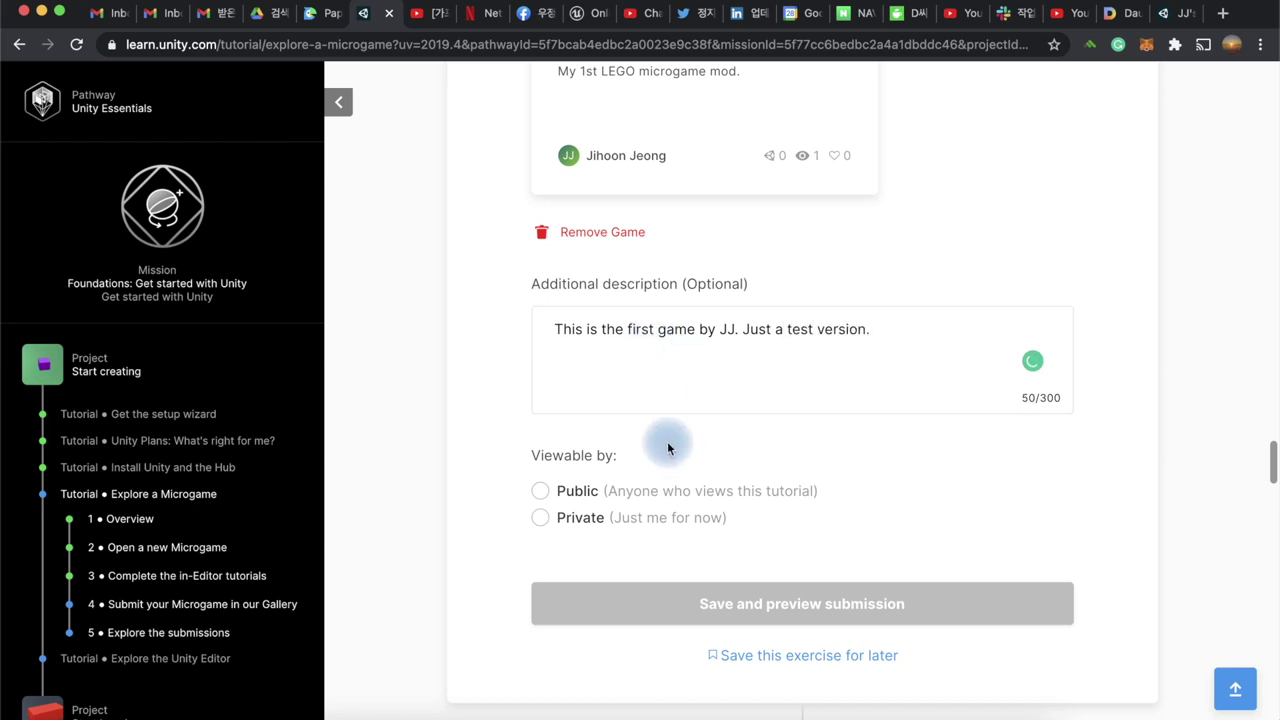
click(541, 497)
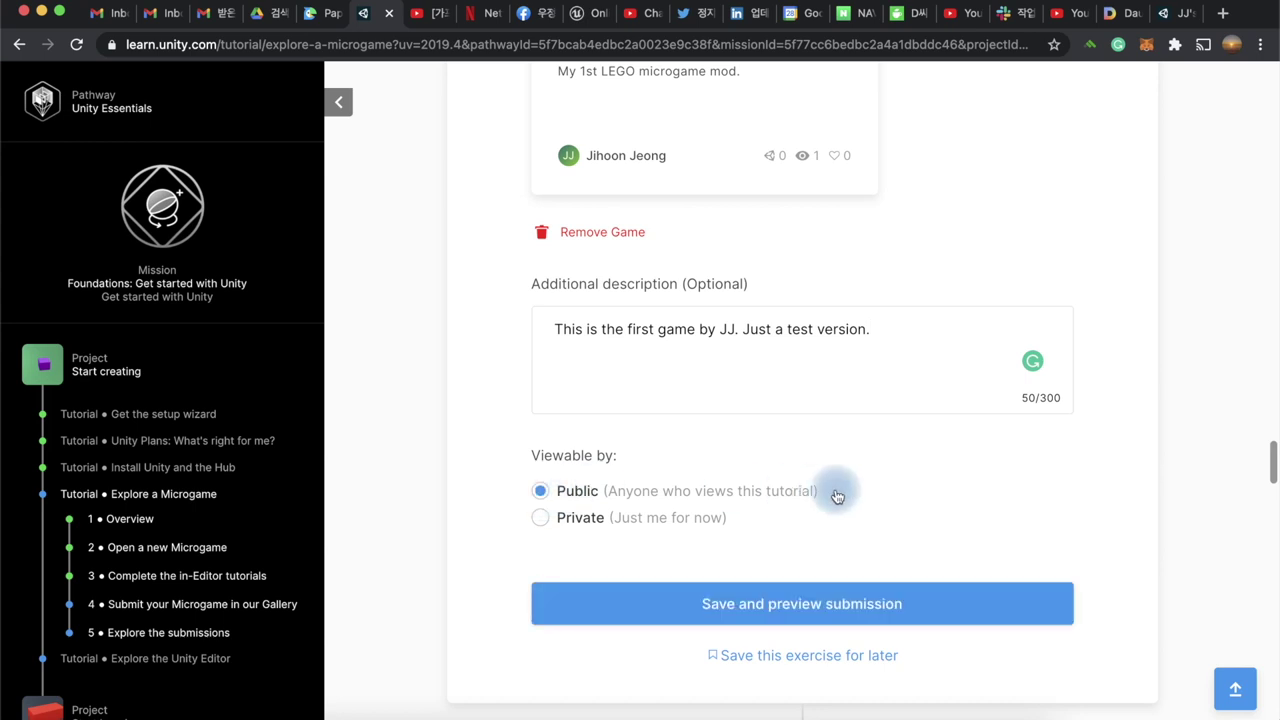
scroll(834, 490, down, 1)
click(777, 536)
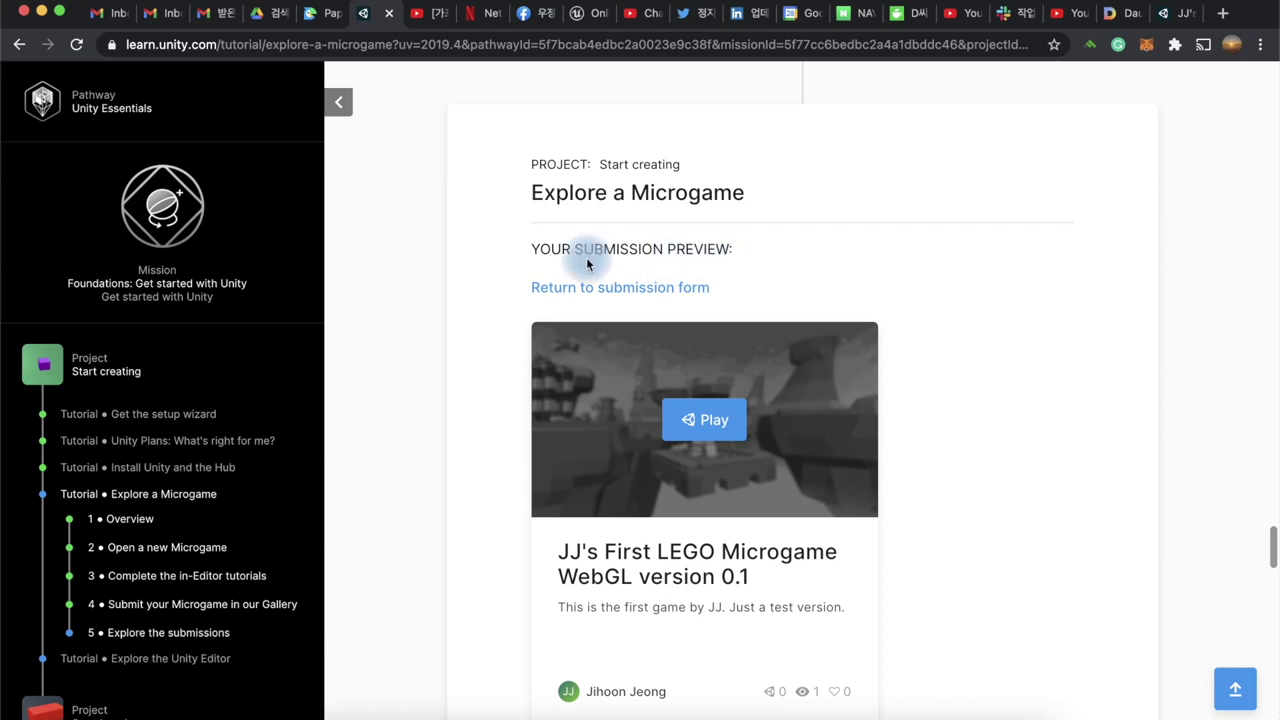
Pass the reCAPTCHA robot check and submit the LEGO Microgame to the Submission Gallery.
scroll(971, 314, down, 2)
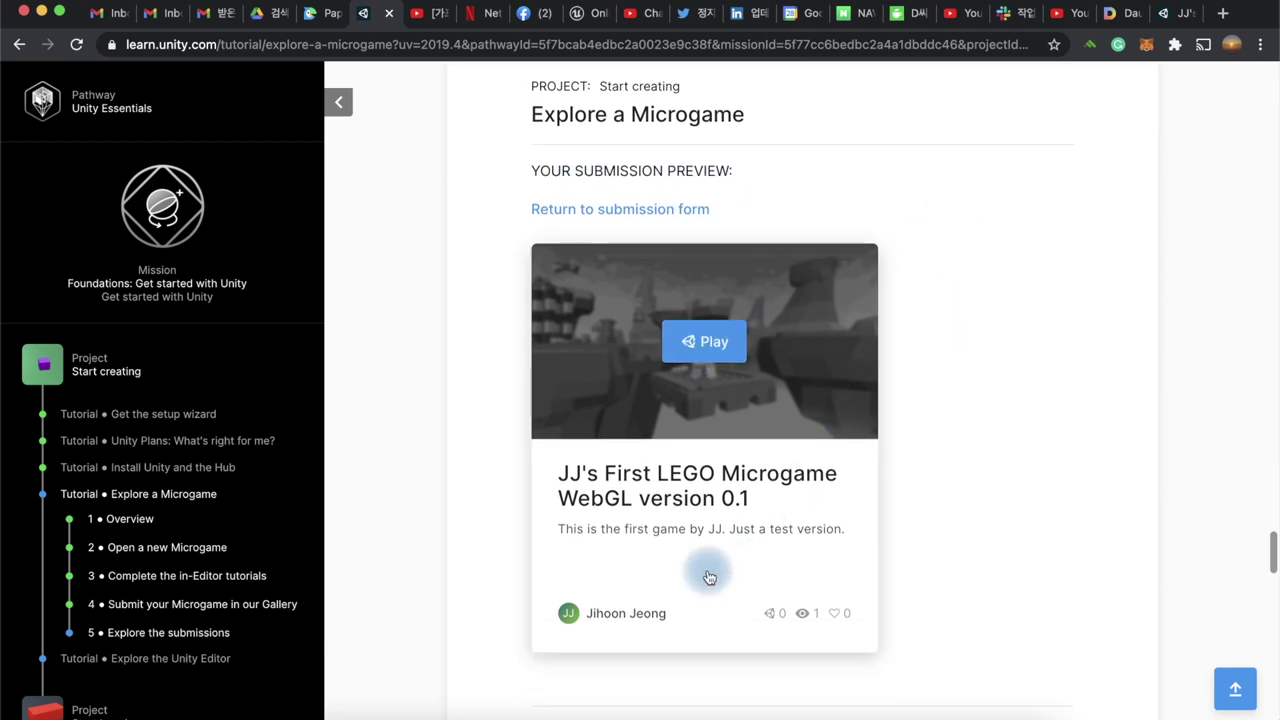
scroll(955, 465, down, 5)
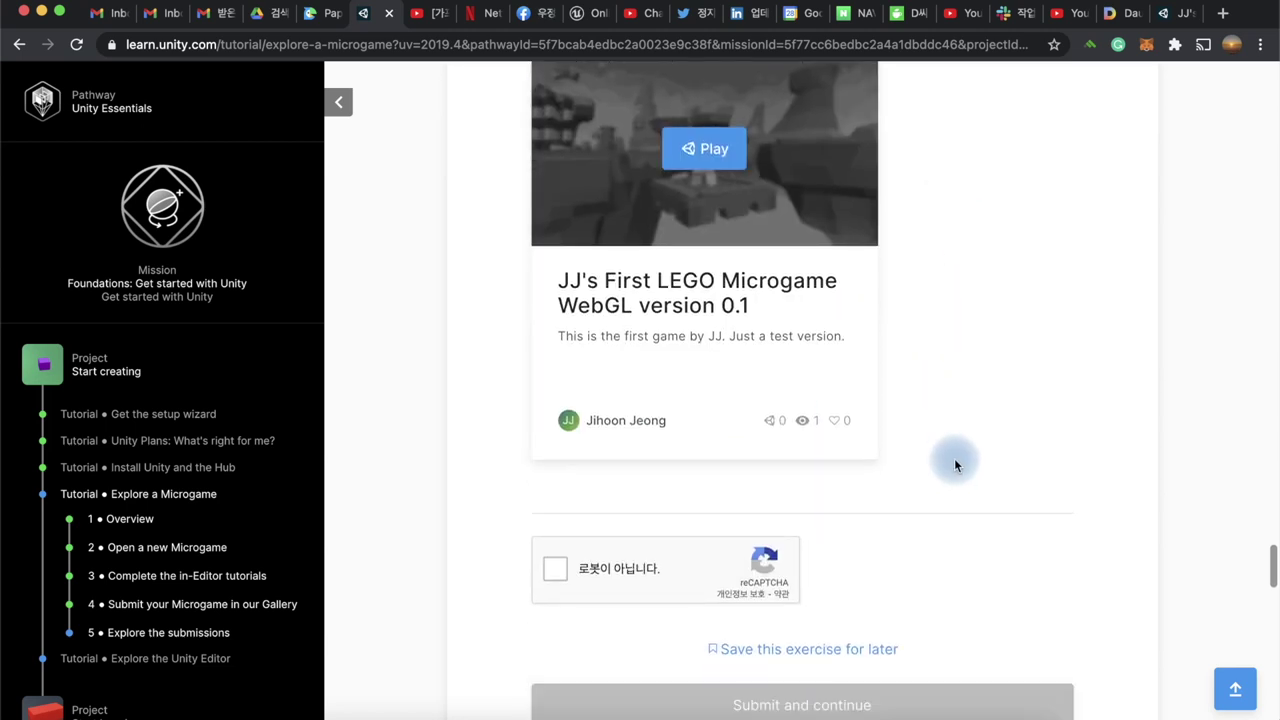
scroll(957, 463, up, 2)
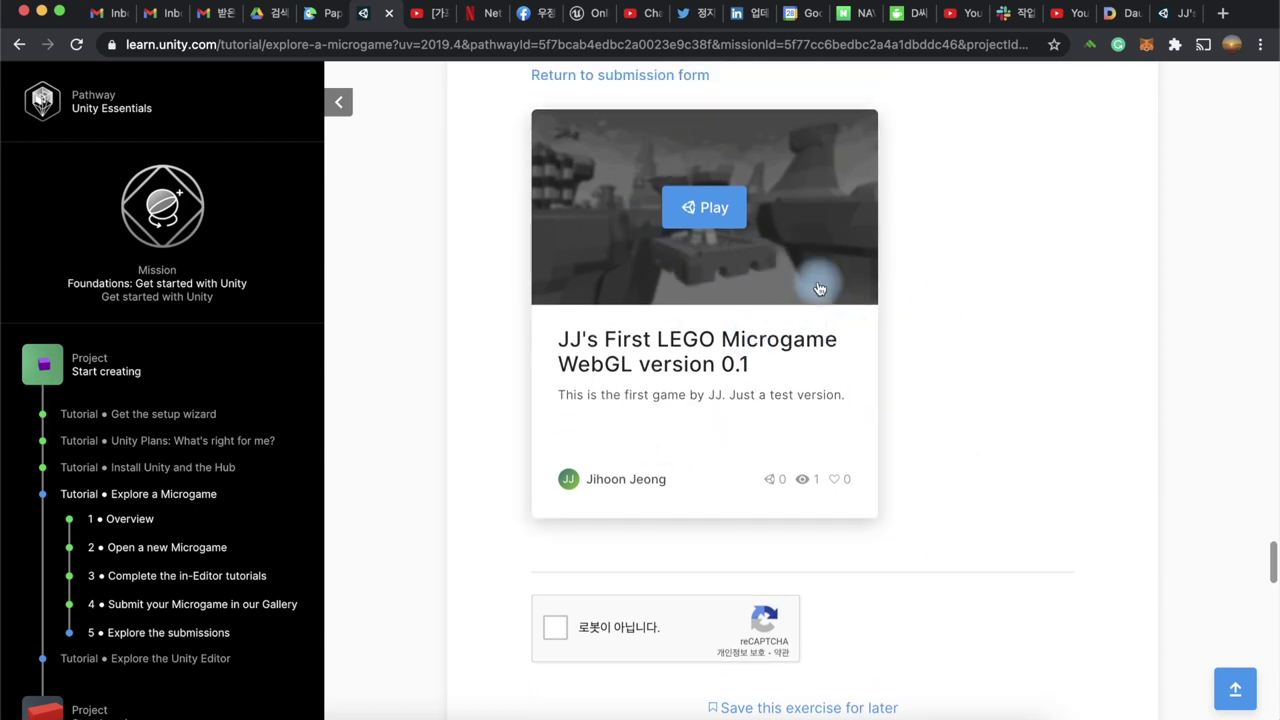
scroll(994, 424, down, 6)
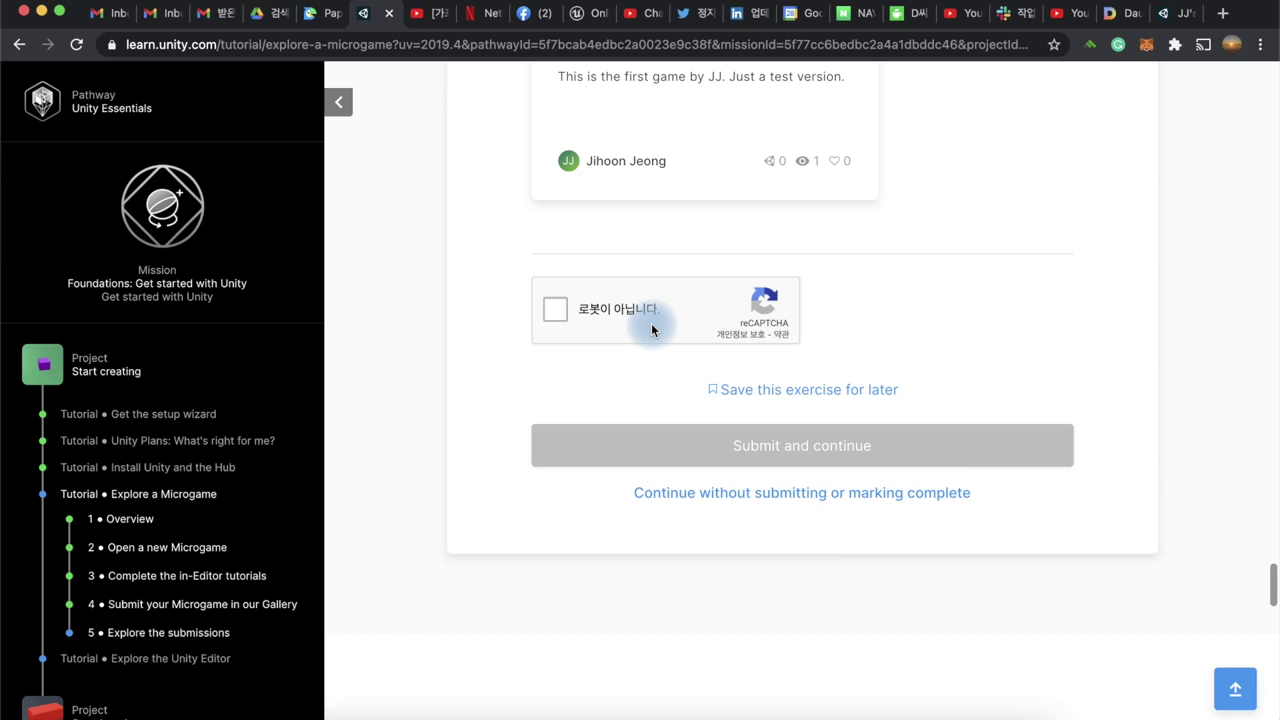
click(553, 318)
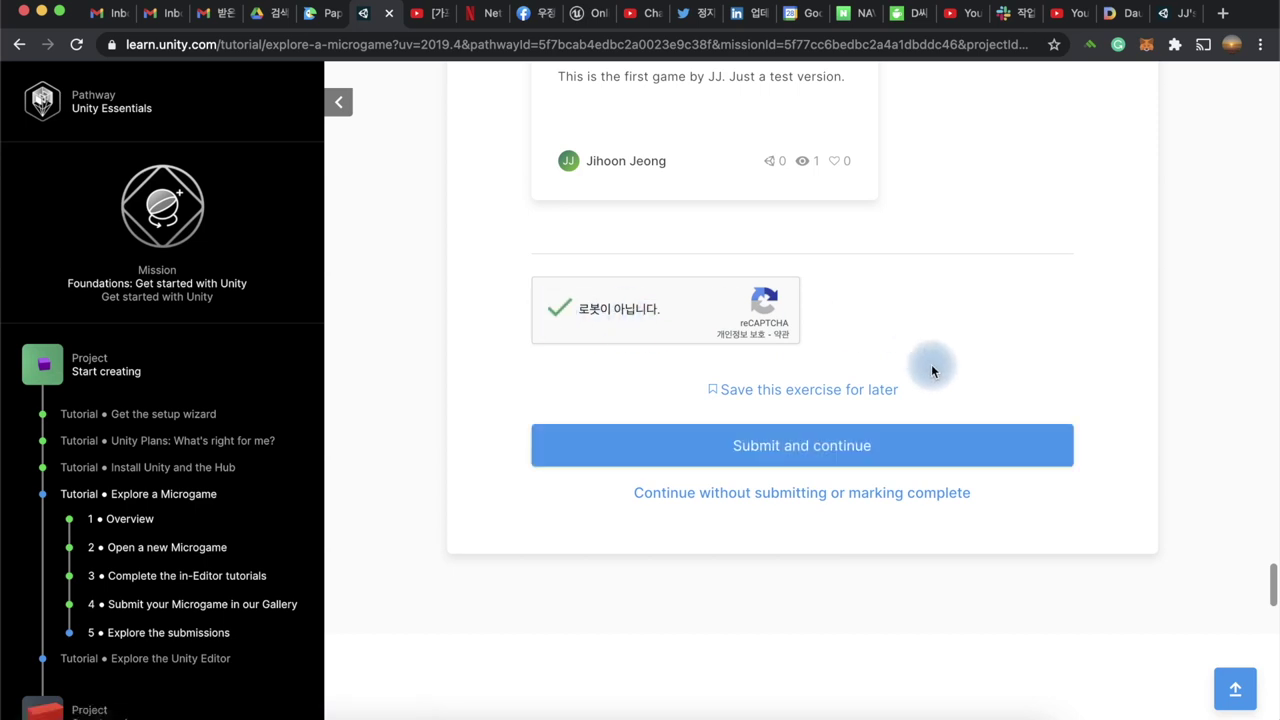
click(810, 449)
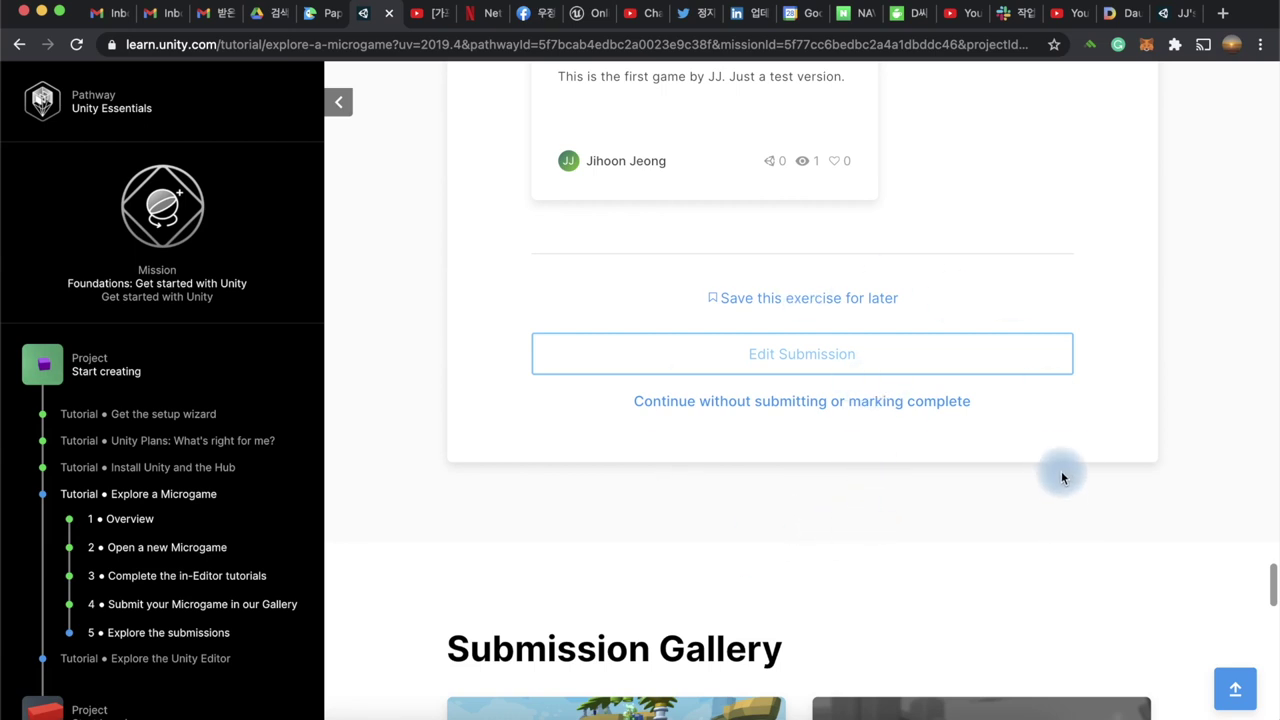
Mark the Explore the submissions step complete and accept the 30 XP earned toward Unity Essentials and Systems Design.
scroll(1062, 481, down, 2)
scroll(1017, 363, down, 3)
scroll(1017, 363, down, 3)
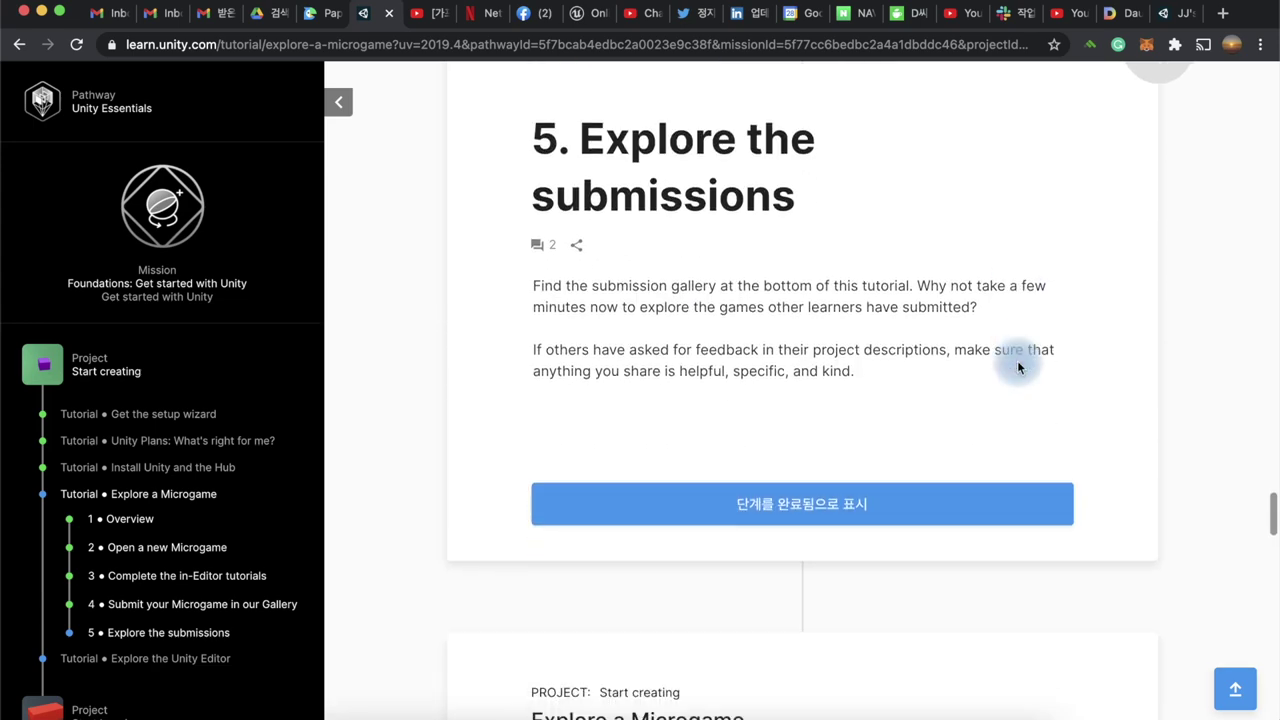
click(818, 398)
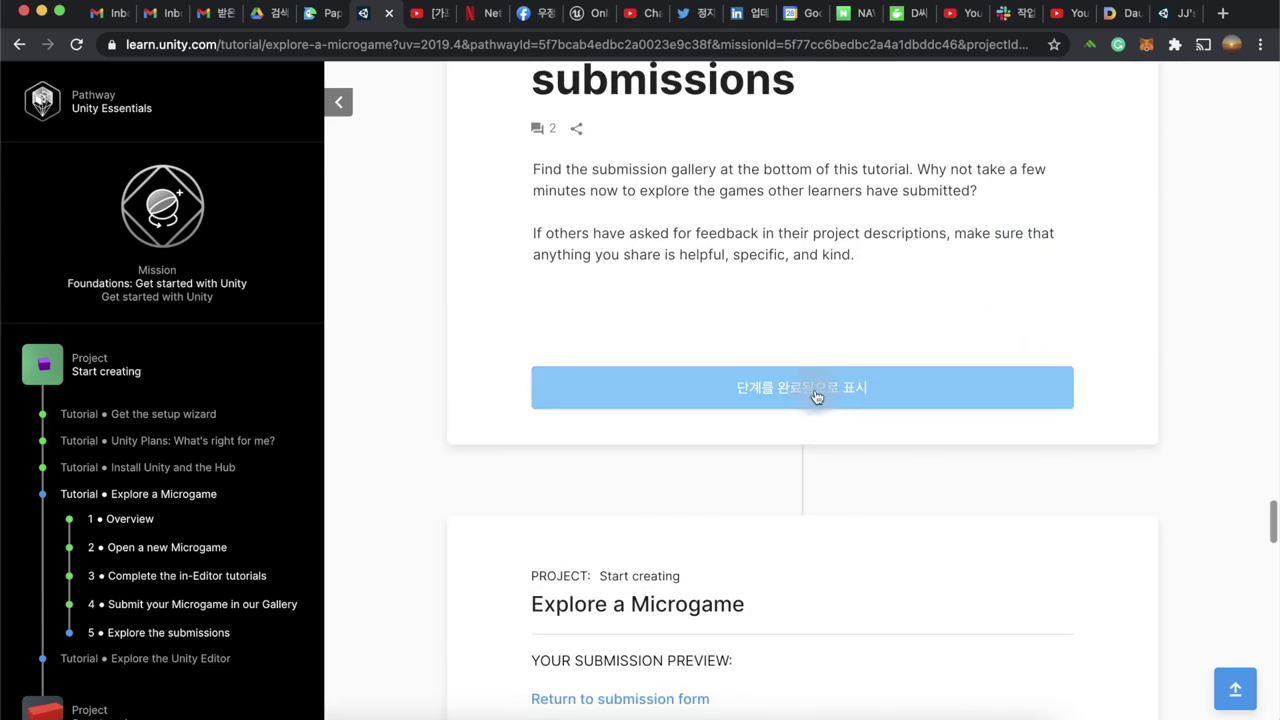
click(815, 393)
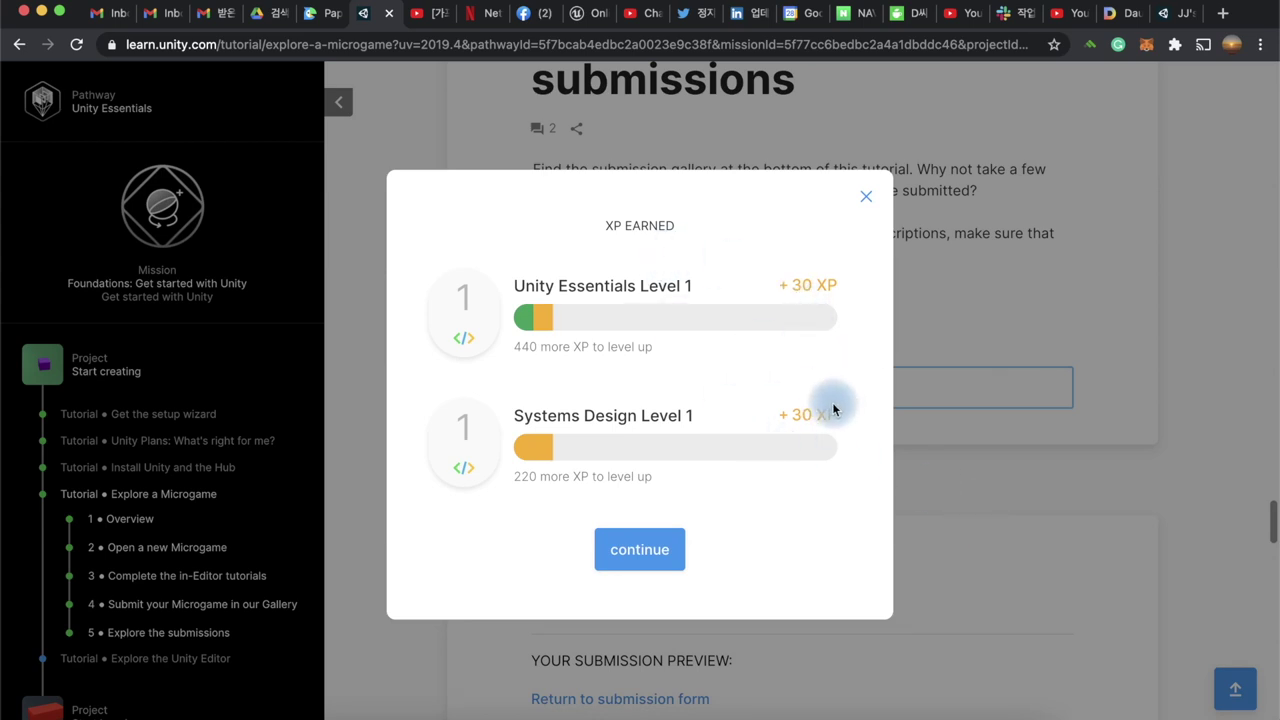
click(639, 553)
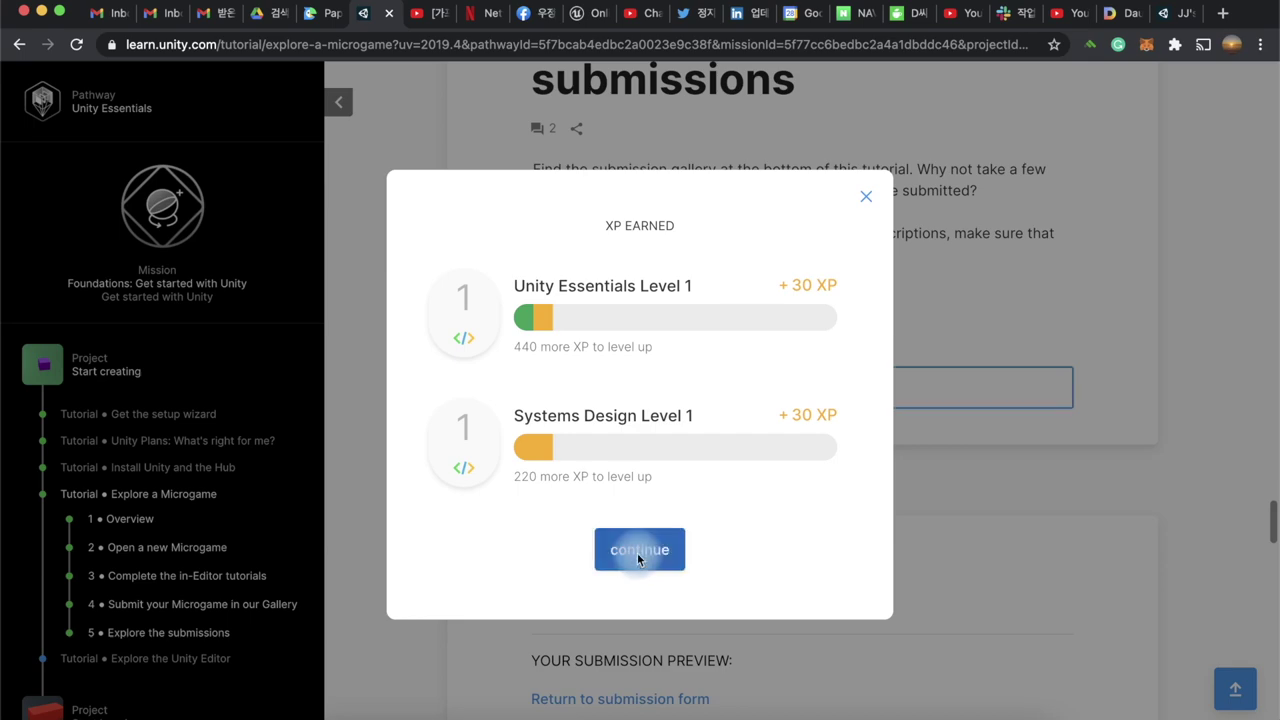
scroll(600, 480, down, 3)
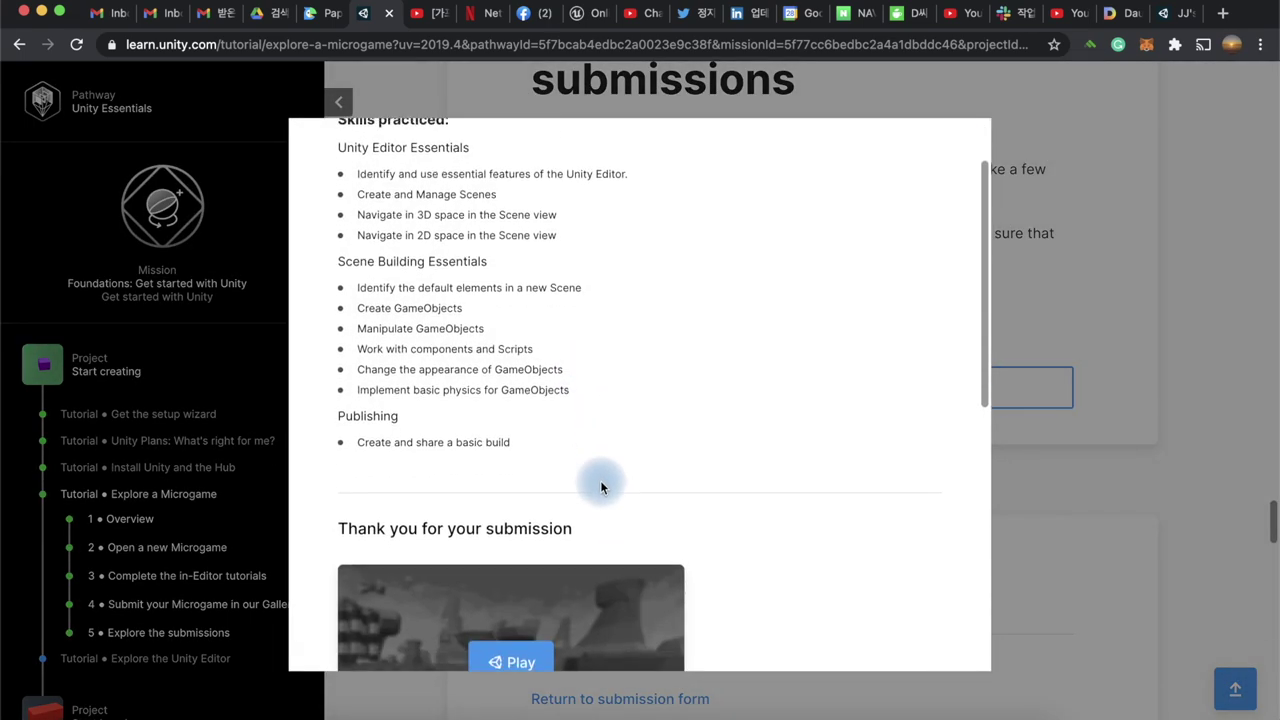
scroll(602, 488, down, 4)
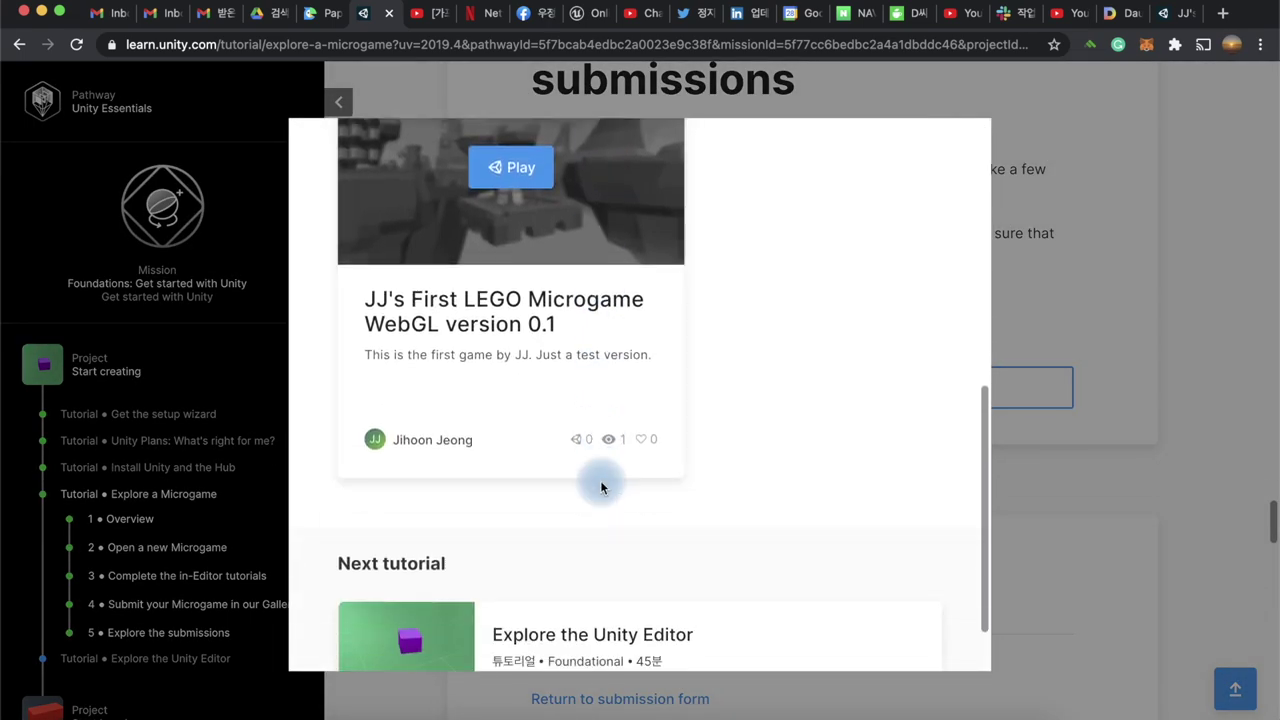
scroll(721, 468, up, 2)
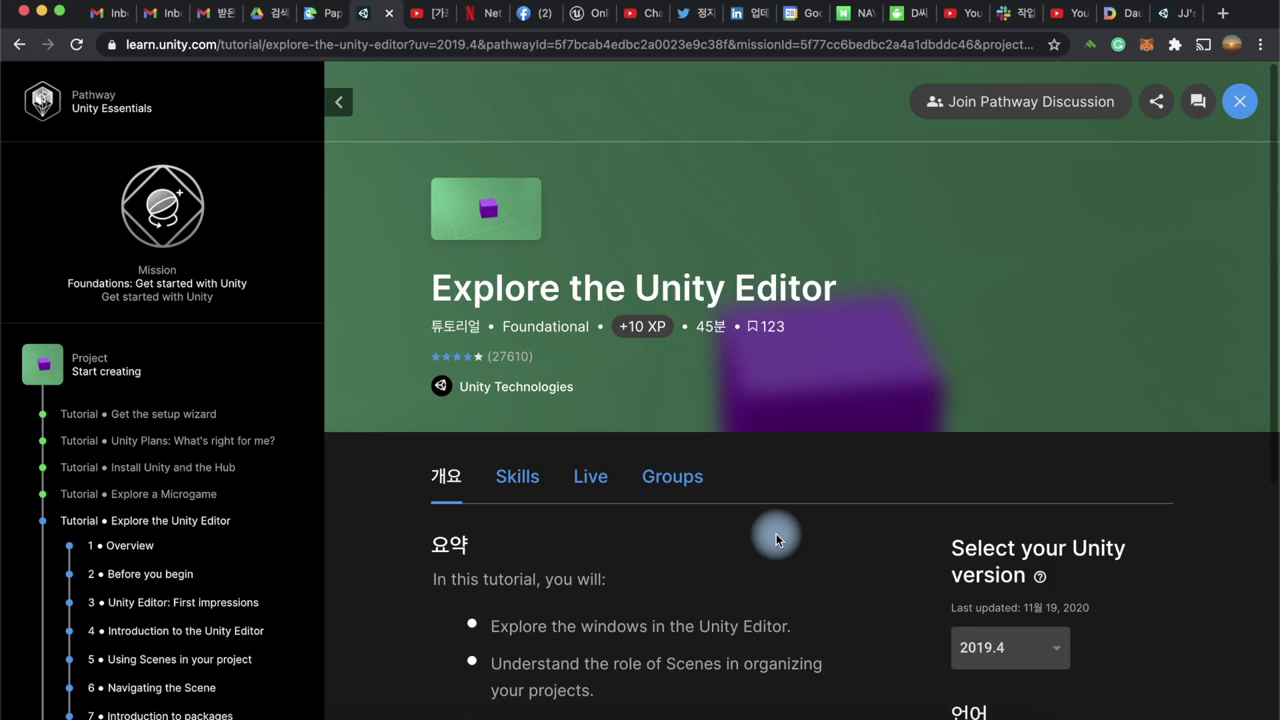
scroll(776, 538, down, 1)
scroll(768, 521, down, 6)
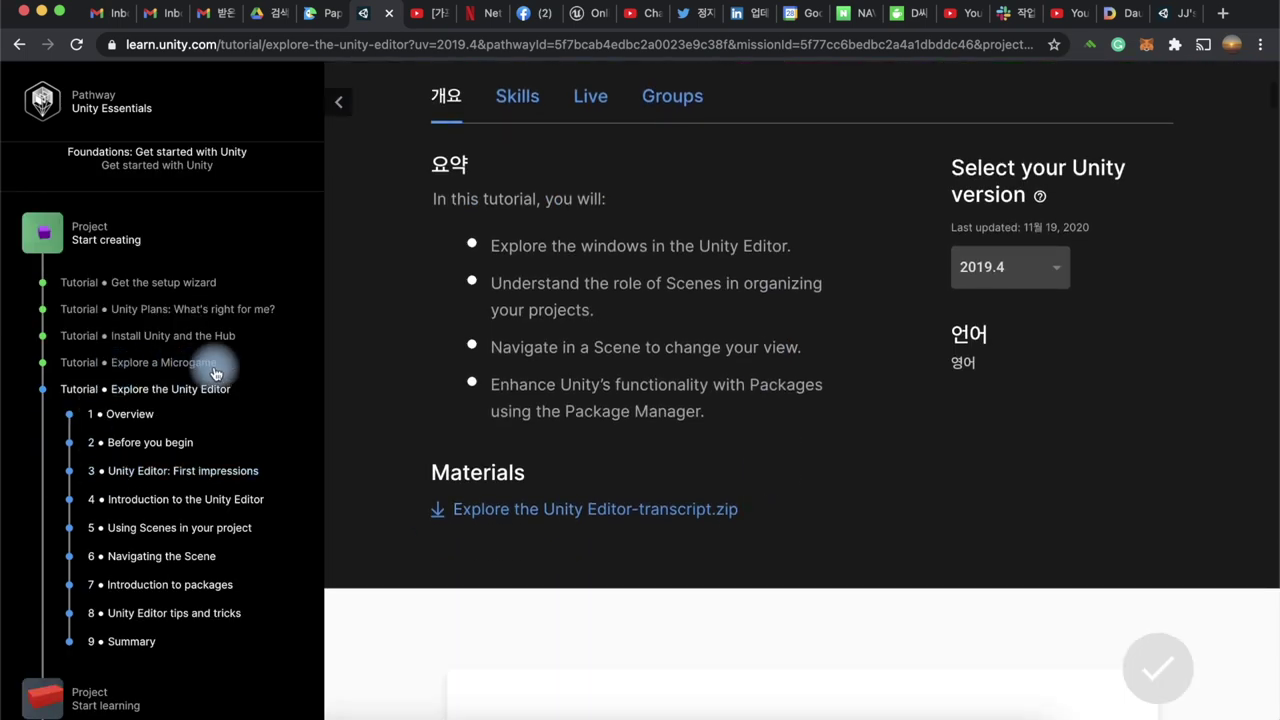
scroll(757, 292, up, 7)
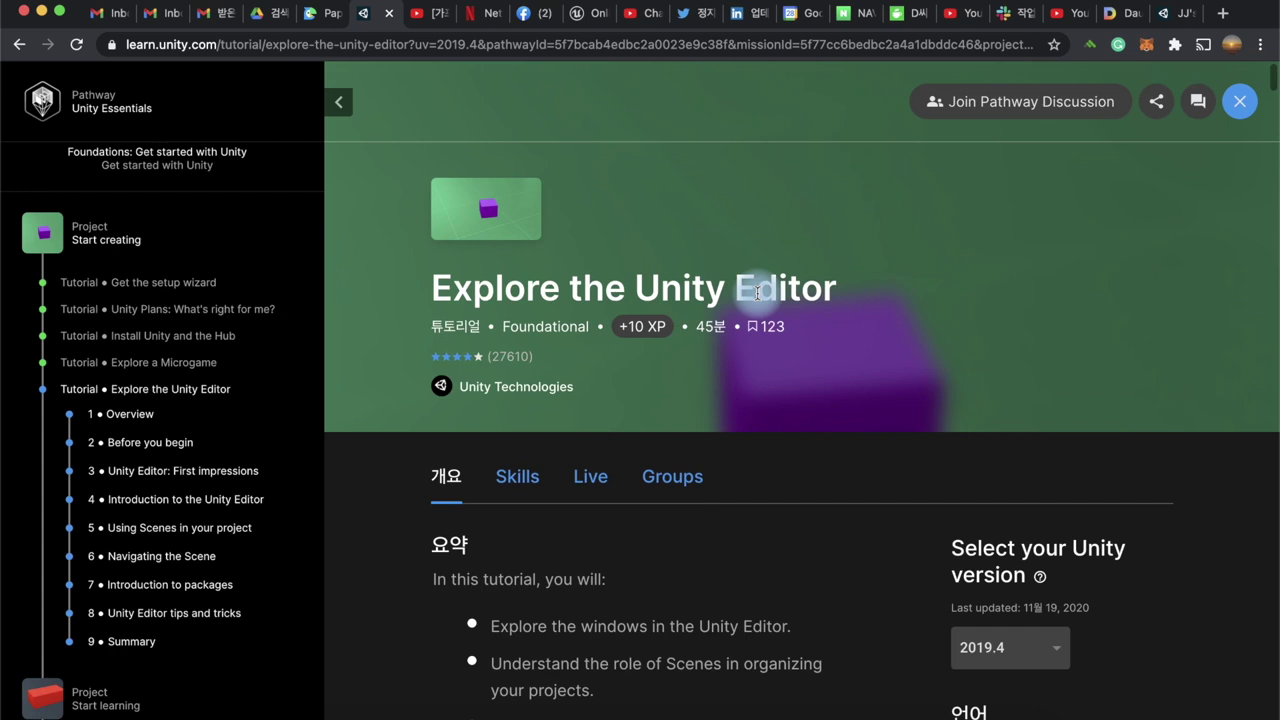
scroll(786, 606, down, 4)
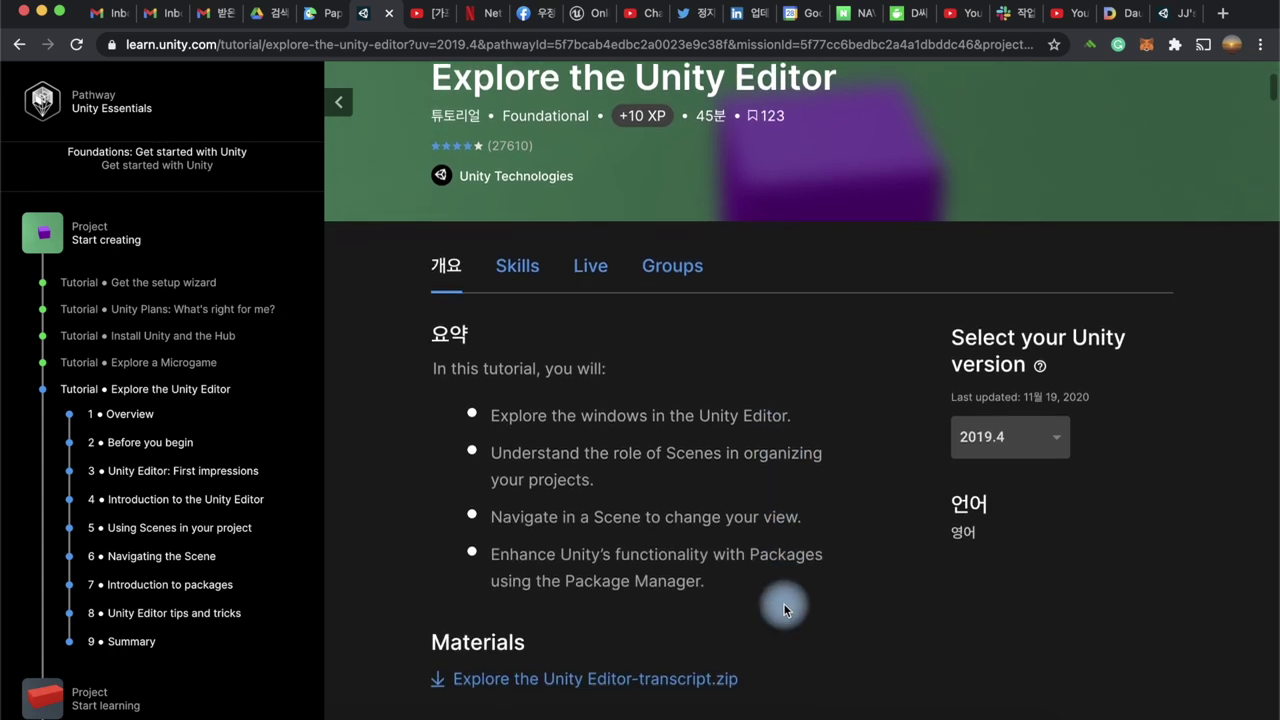
scroll(784, 608, down, 8)
scroll(784, 608, down, 4)
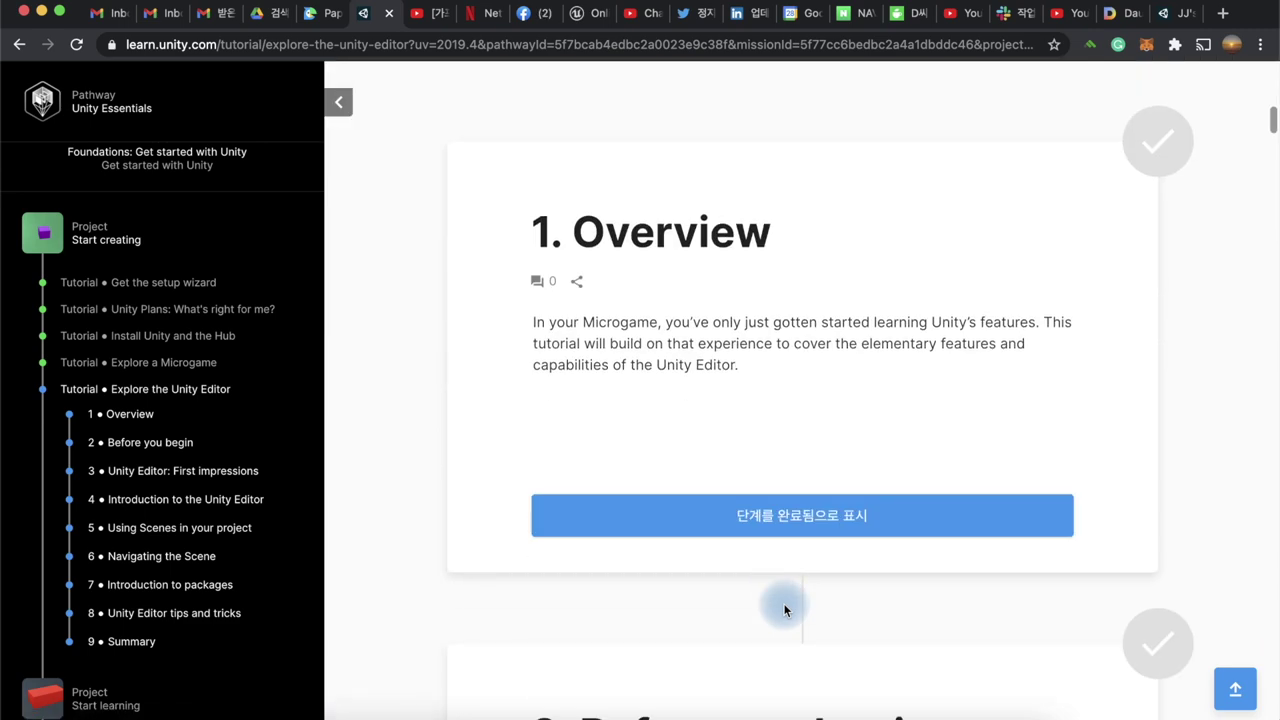
scroll(784, 608, down, 4)
scroll(784, 608, down, 5)
scroll(785, 606, down, 2)
scroll(786, 606, down, 5)
scroll(786, 606, down, 6)
scroll(786, 606, down, 5)
scroll(785, 605, down, 5)
scroll(785, 604, down, 1)
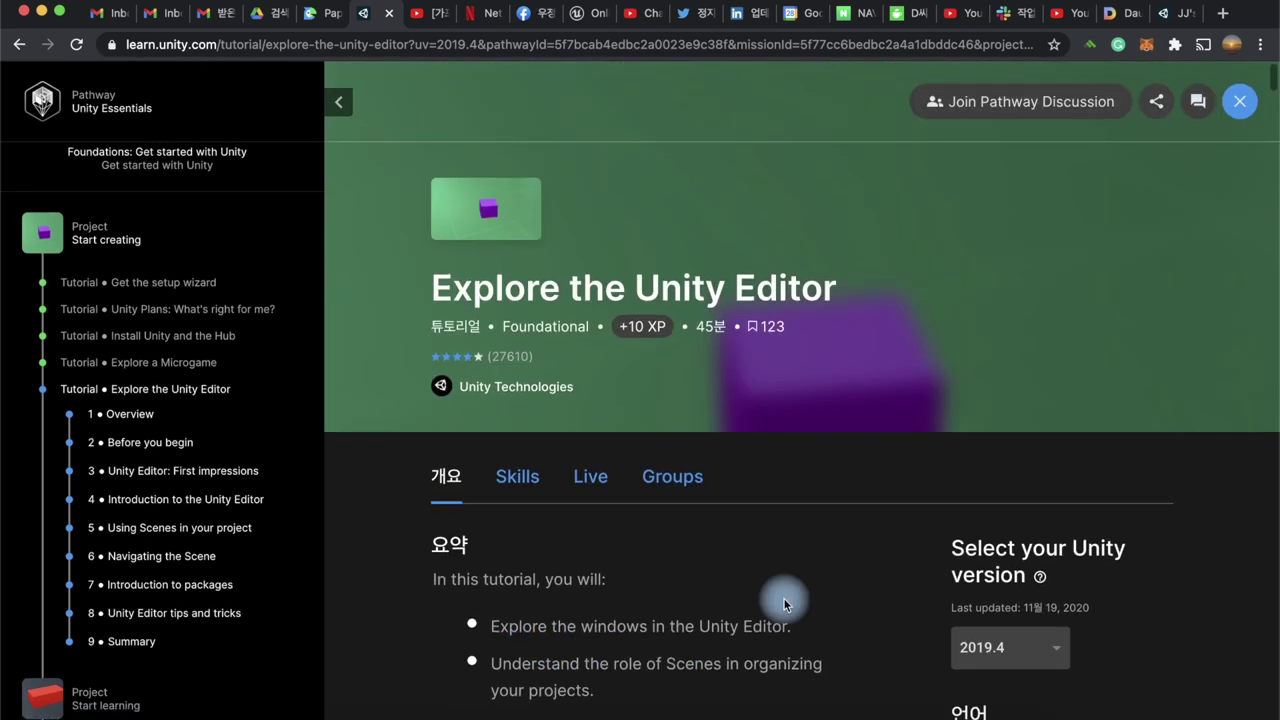